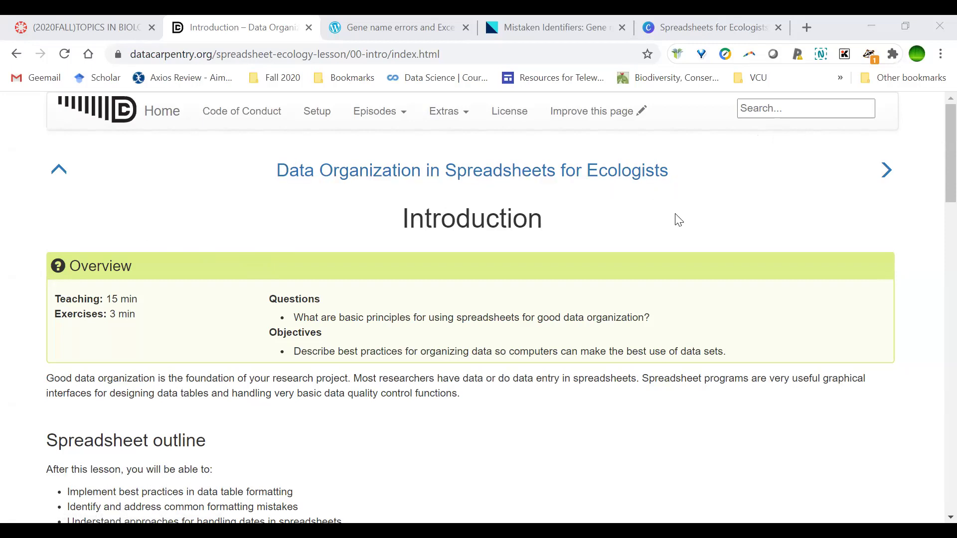
pyautogui.click(87, 21)
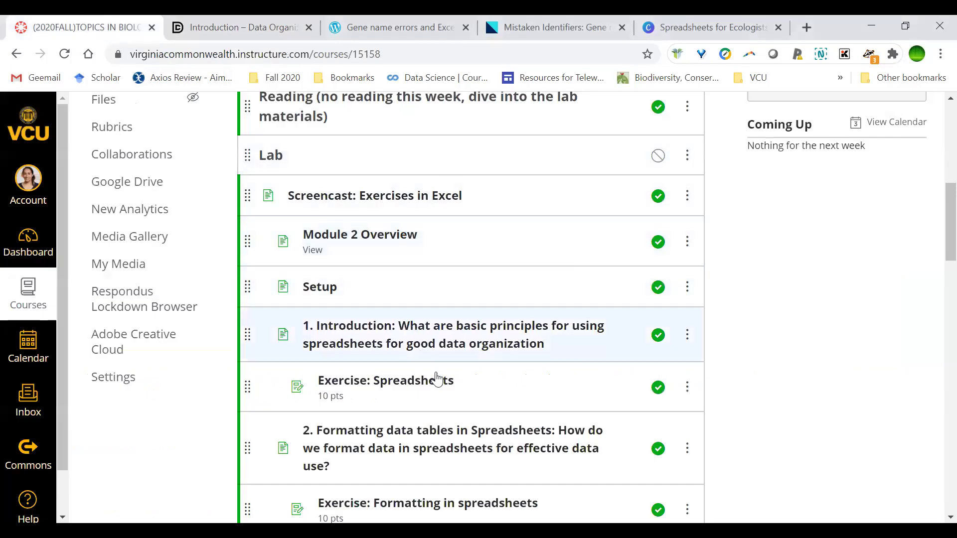
pyautogui.click(200, 20)
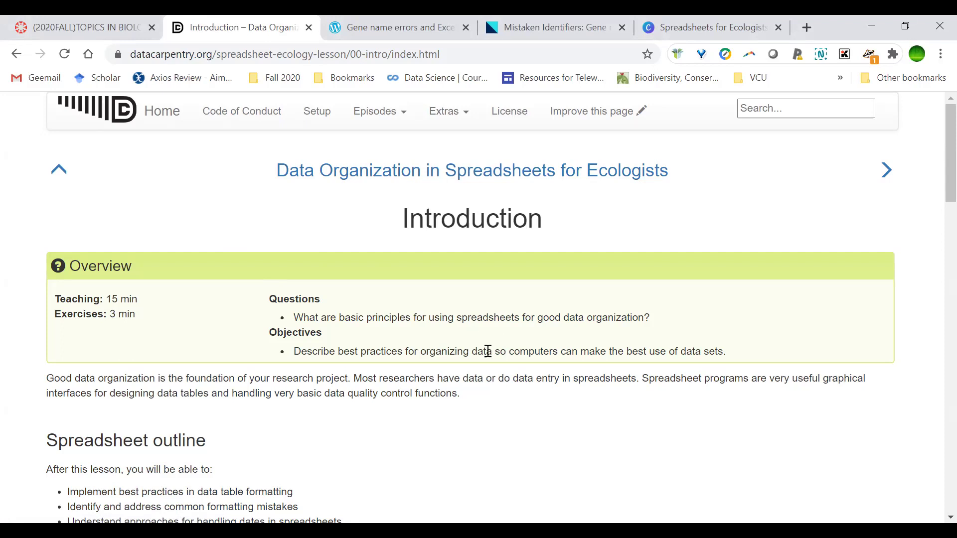
pyautogui.click(69, 31)
pyautogui.scroll(-1, 380, 241)
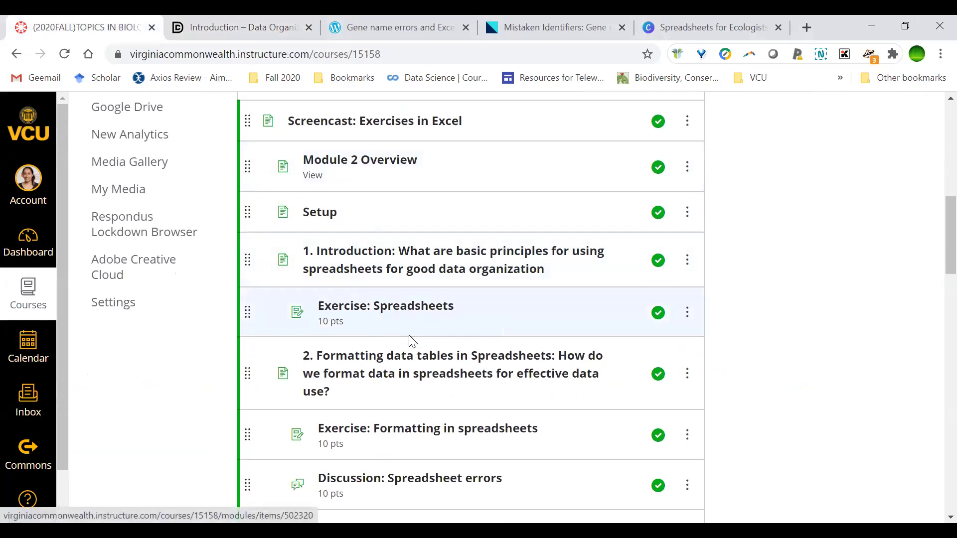
pyautogui.scroll(-2, 406, 349)
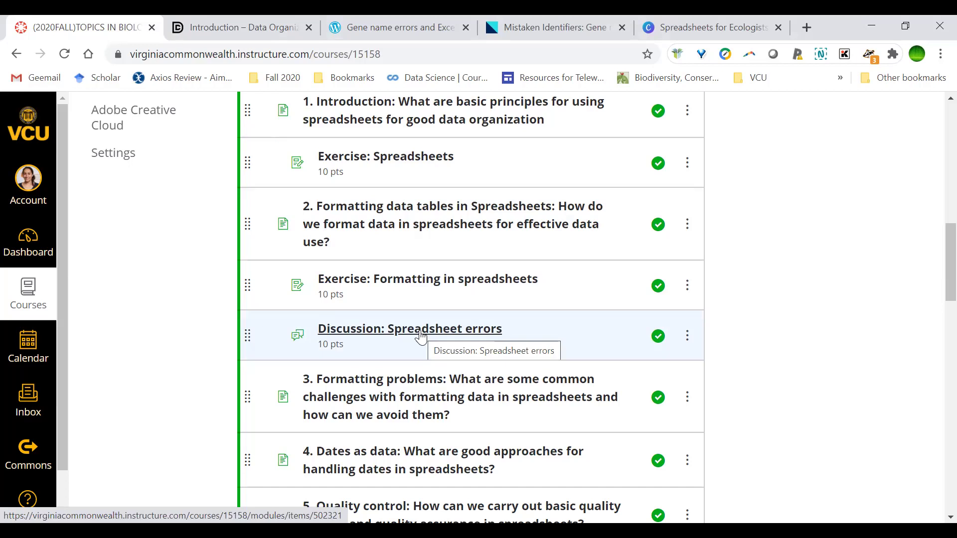
pyautogui.scroll(2, 441, 333)
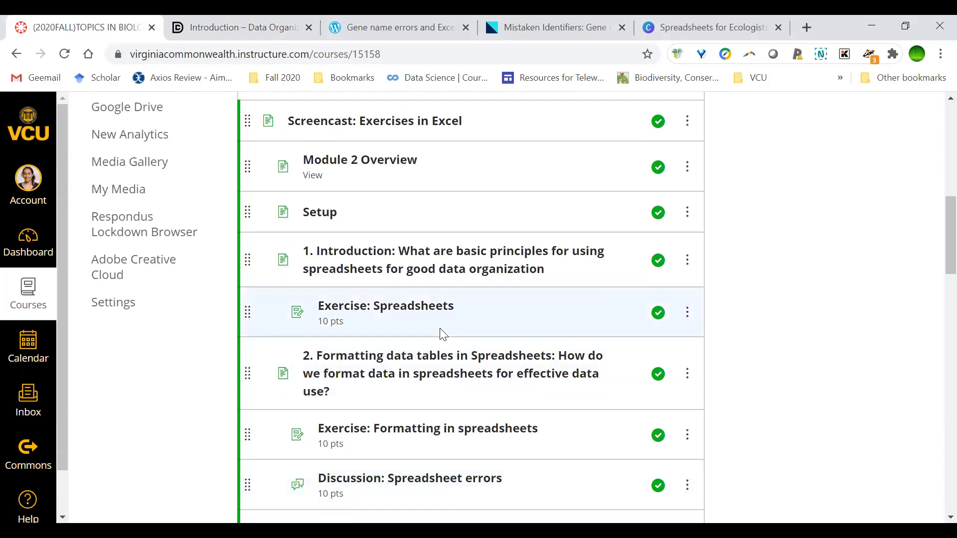
pyautogui.scroll(3, 440, 327)
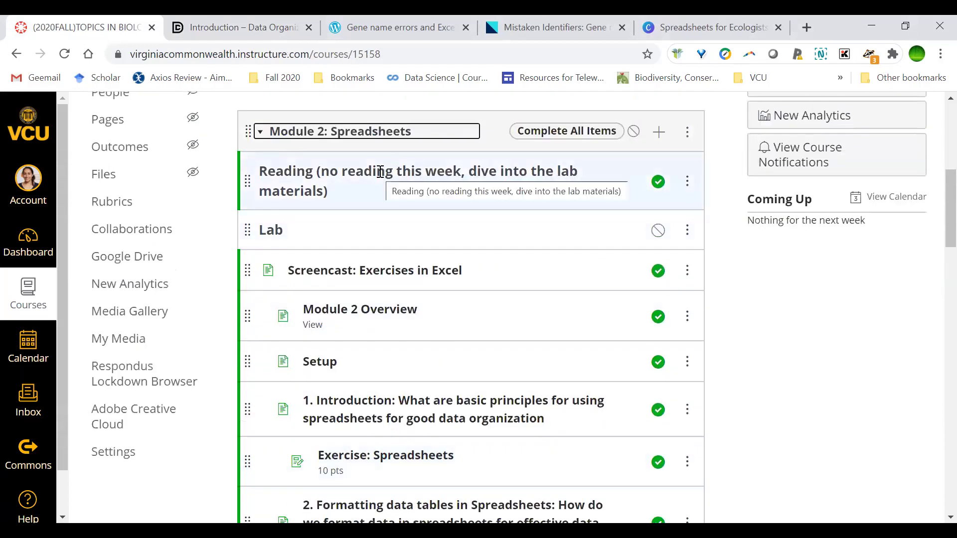
pyautogui.scroll(-1, 380, 172)
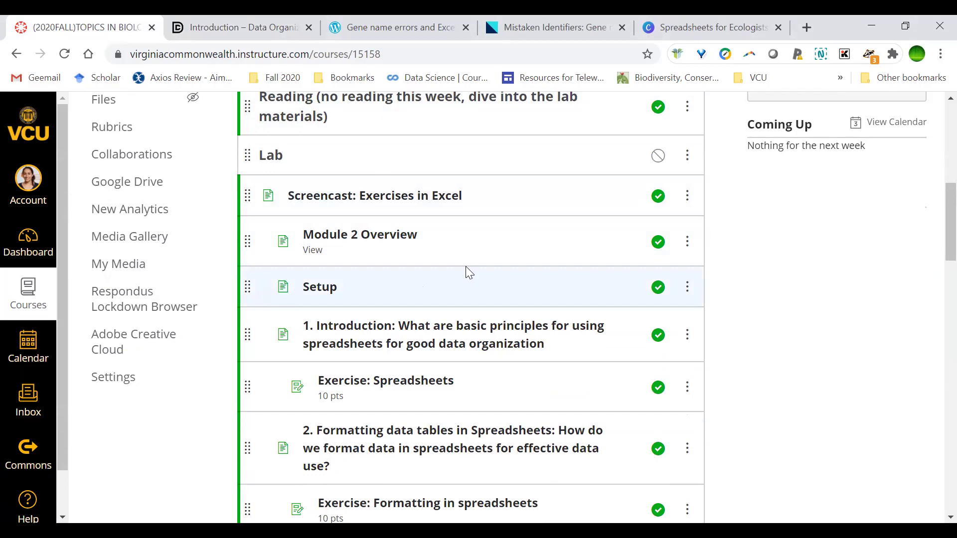
pyautogui.scroll(-1, 466, 269)
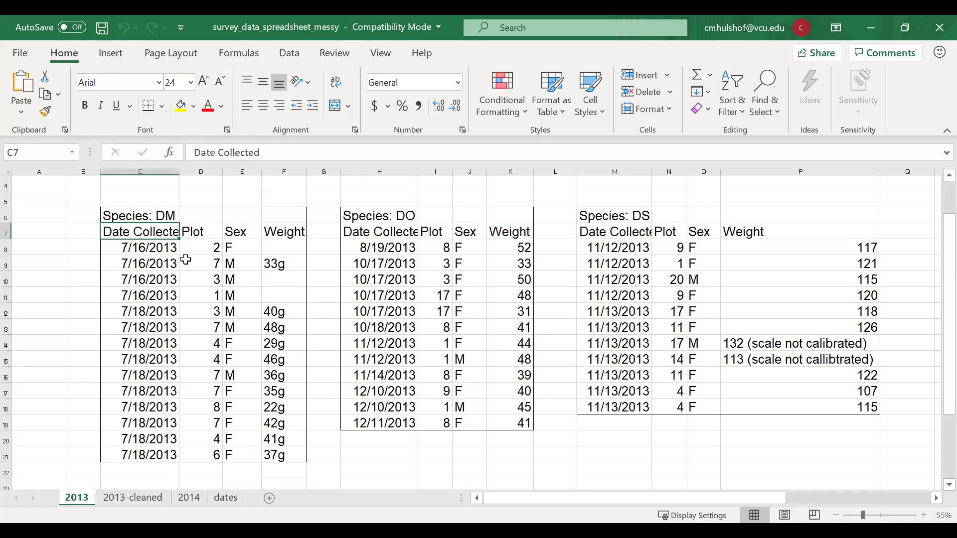
# - Scroll to the top of the messy survey workbook's 2013 sheet
pyautogui.scroll(1, 185, 259)
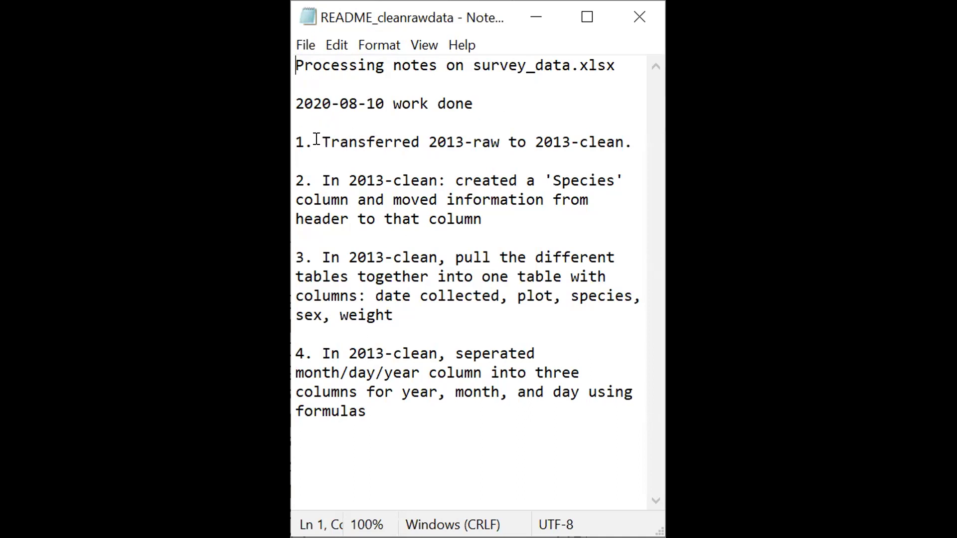
# - Highlight the 2013-raw to 2013-clean processing steps in the notes, then return to Excel
pyautogui.moveTo(317, 140); pyautogui.dragTo(624, 143)
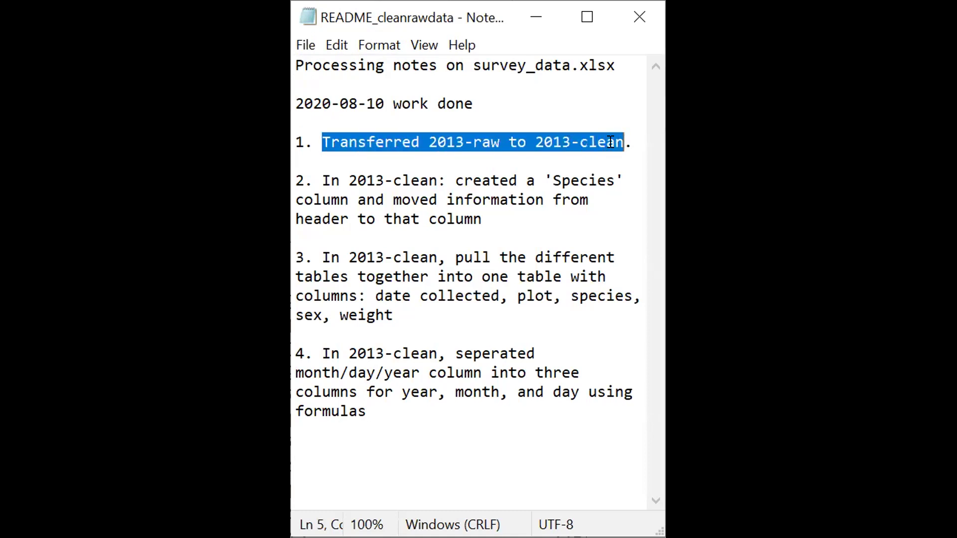
pyautogui.click(503, 135)
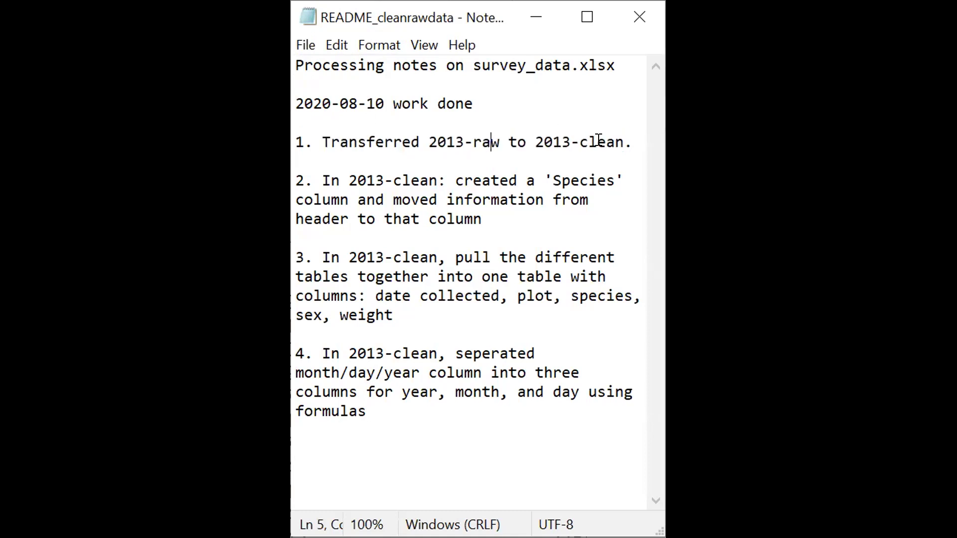
pyautogui.moveTo(427, 140); pyautogui.dragTo(624, 144)
pyautogui.moveTo(367, 181); pyautogui.dragTo(376, 180)
pyautogui.click(382, 405)
pyautogui.hotkey('alt', 'Tab')
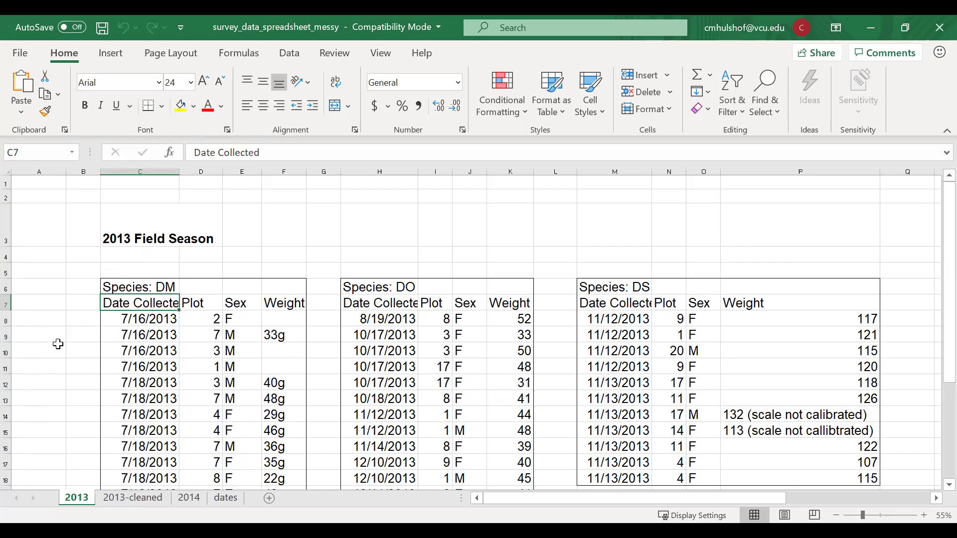
pyautogui.click(298, 334)
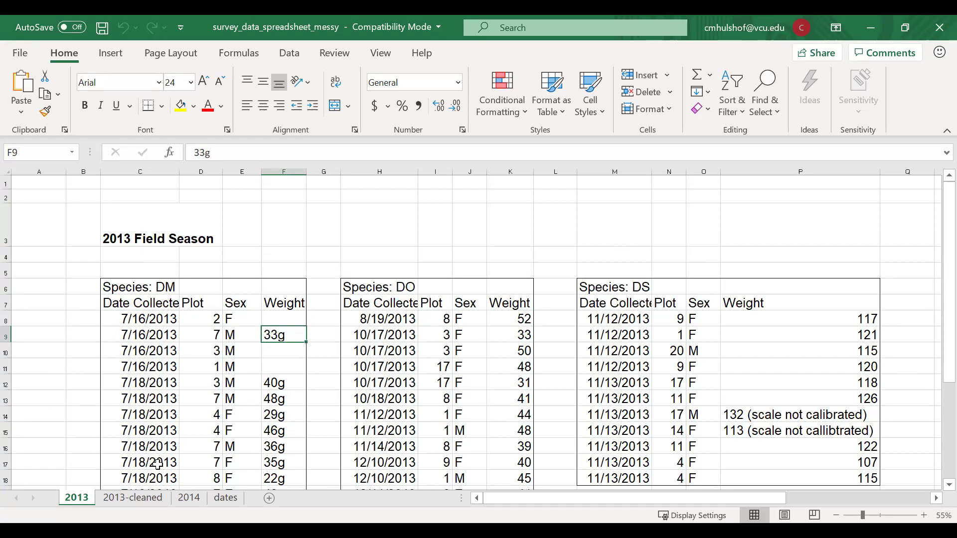
pyautogui.click(133, 500)
pyautogui.click(83, 501)
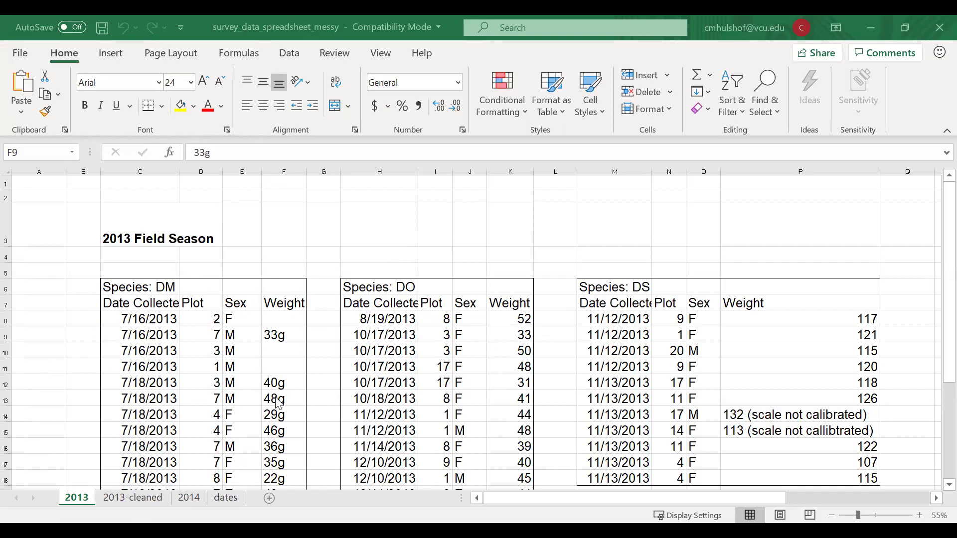
pyautogui.scroll(-3, 616, 357)
pyautogui.scroll(3, 615, 357)
pyautogui.click(81, 502)
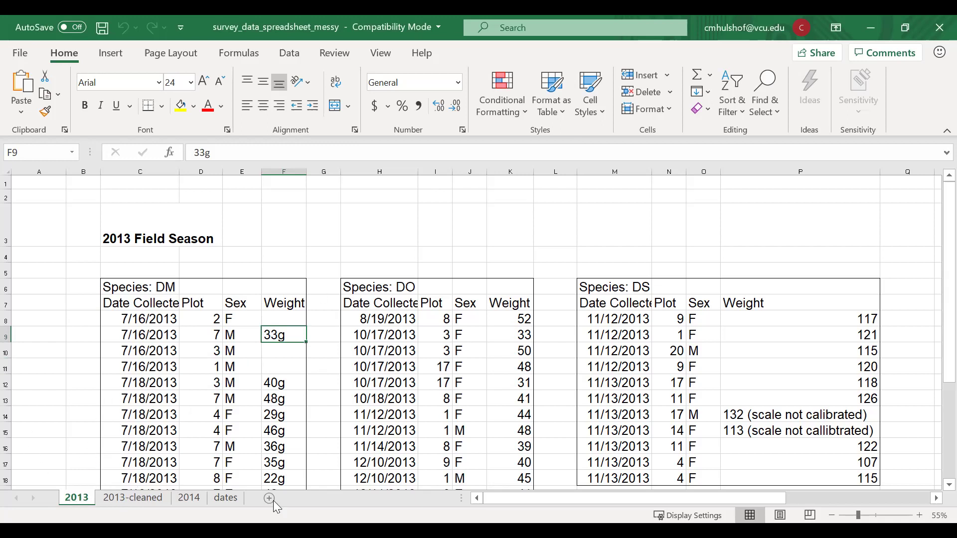
pyautogui.click(192, 497)
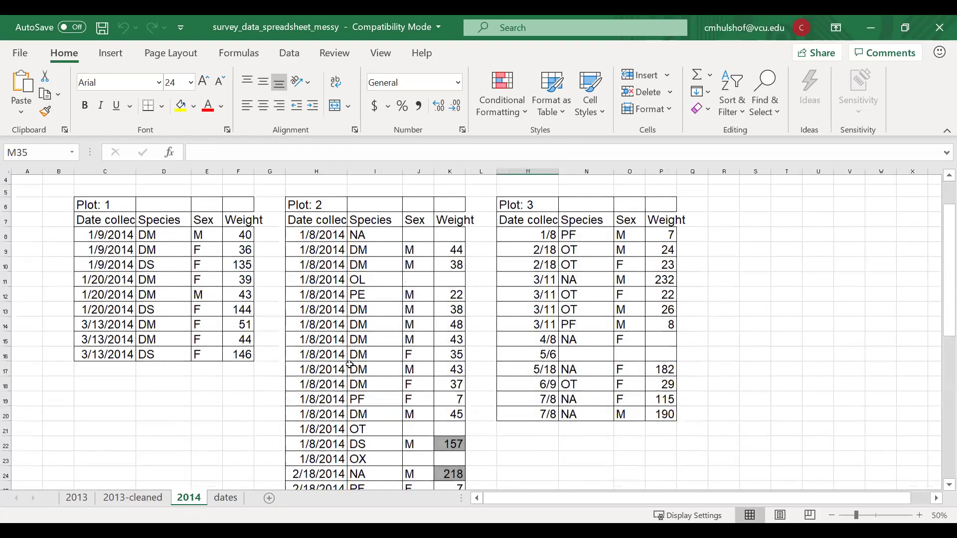
pyautogui.scroll(2, 268, 291)
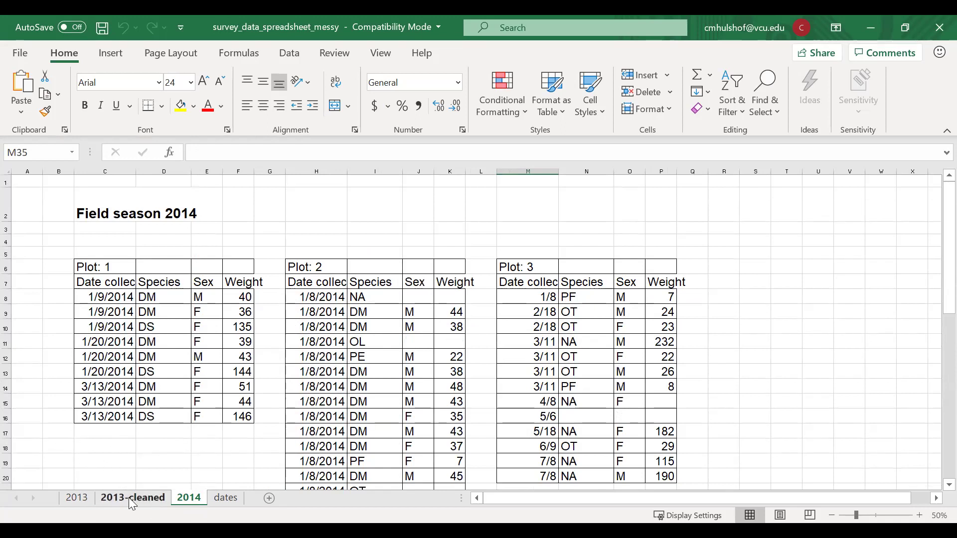
pyautogui.click(80, 500)
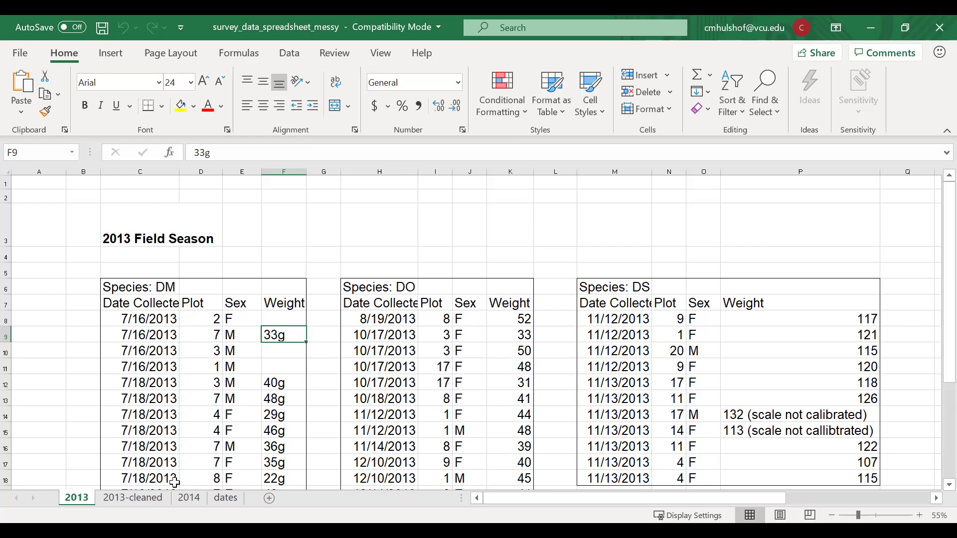
pyautogui.click(225, 500)
pyautogui.click(188, 499)
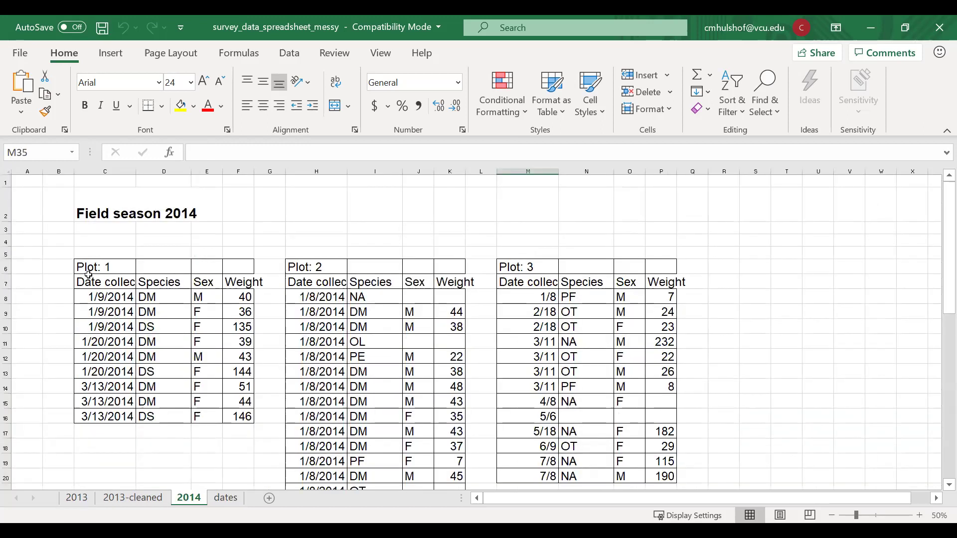
pyautogui.moveTo(88, 280); pyautogui.dragTo(207, 420)
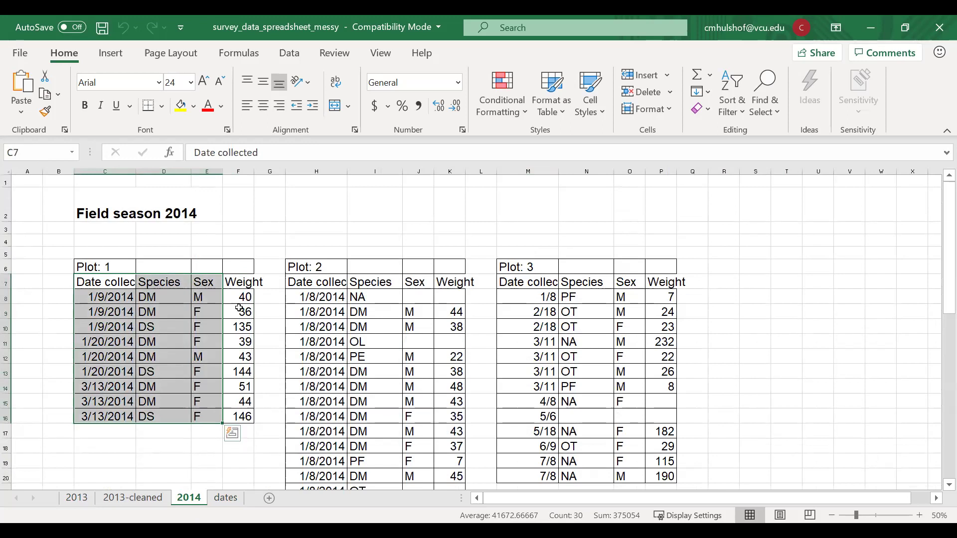
# - Check the blank DM weight cells F8, F10 and F11 on 2013, then go to 2014
pyautogui.click(78, 498)
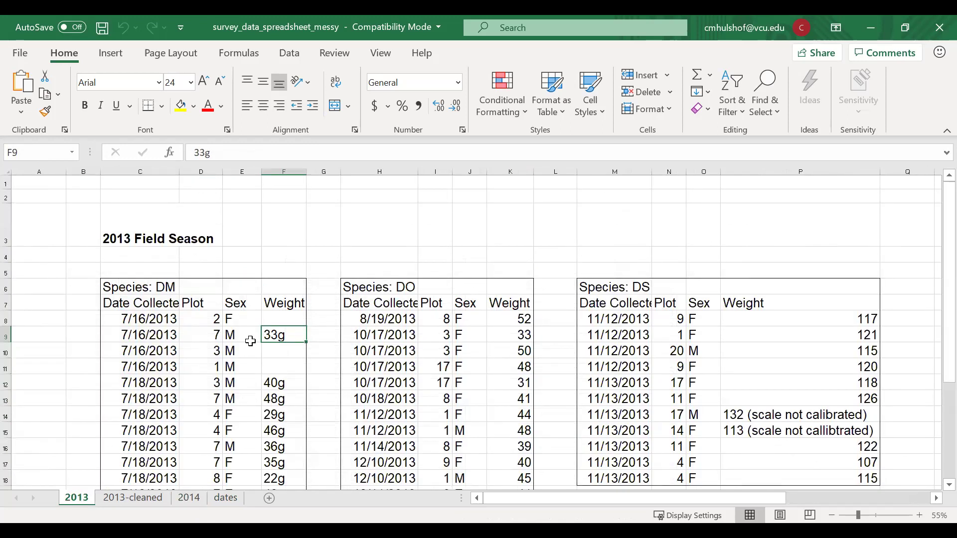
pyautogui.click(293, 321)
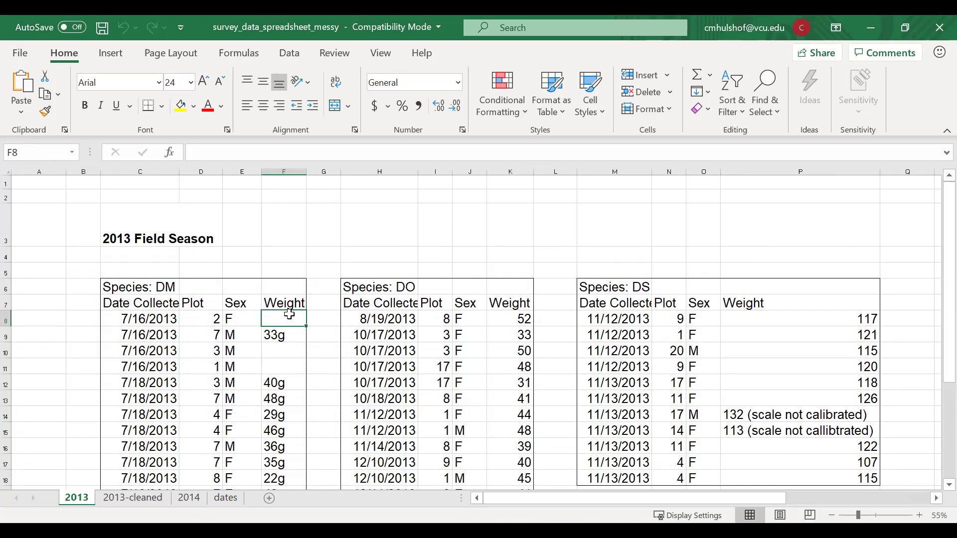
pyautogui.click(283, 351)
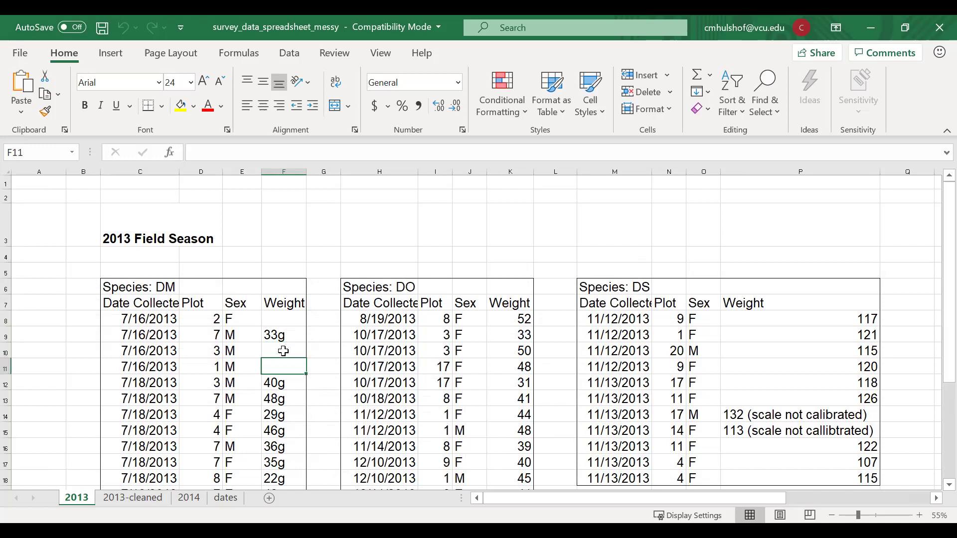
pyautogui.click(283, 352)
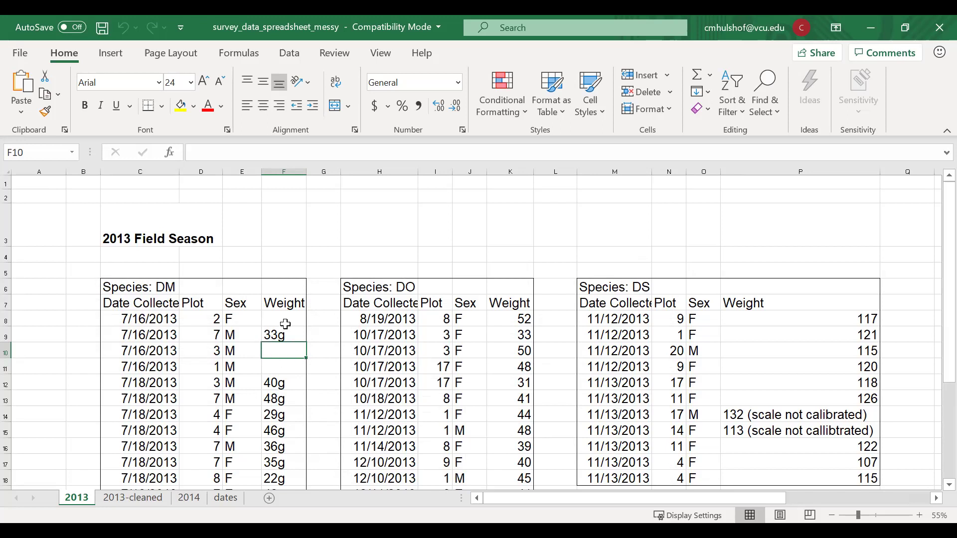
pyautogui.click(193, 493)
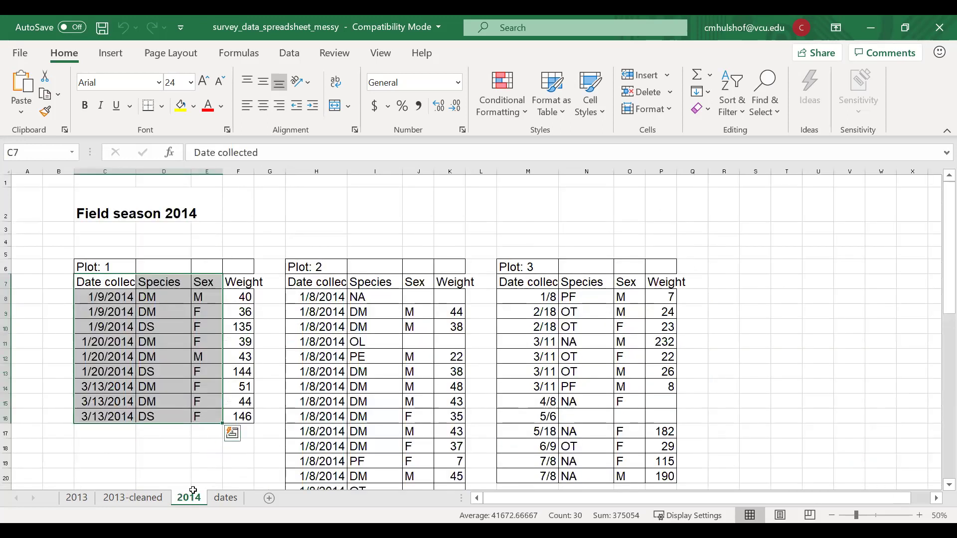
pyautogui.click(311, 318)
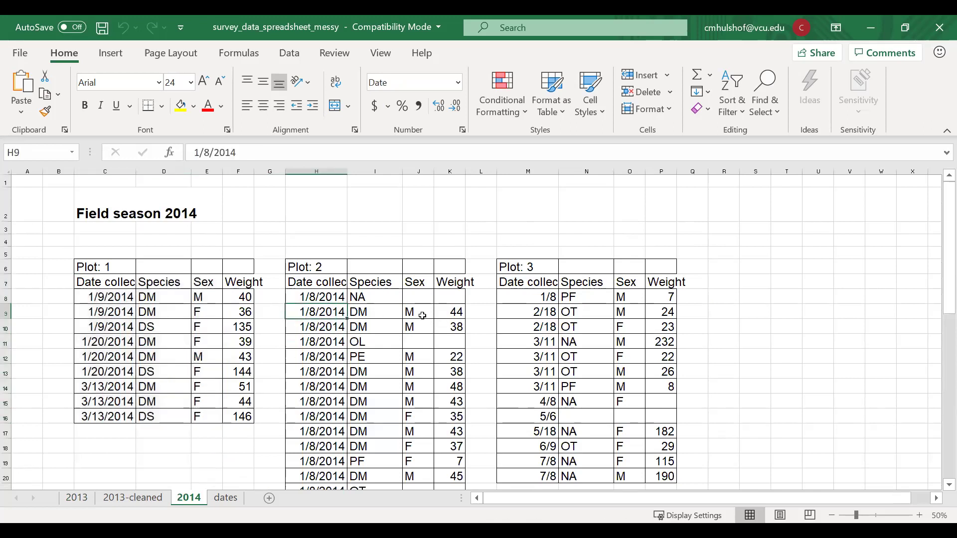
pyautogui.scroll(-2, 422, 315)
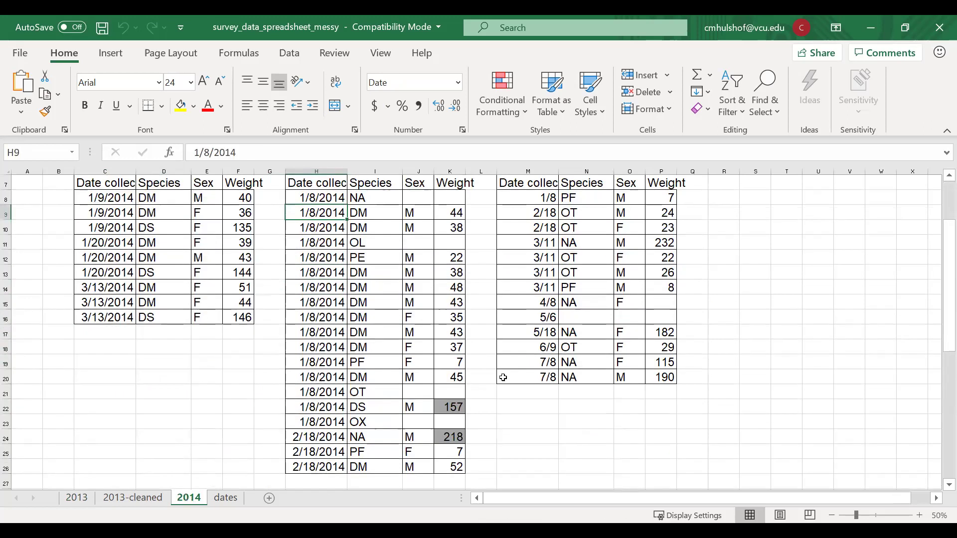
pyautogui.scroll(-2, 455, 407)
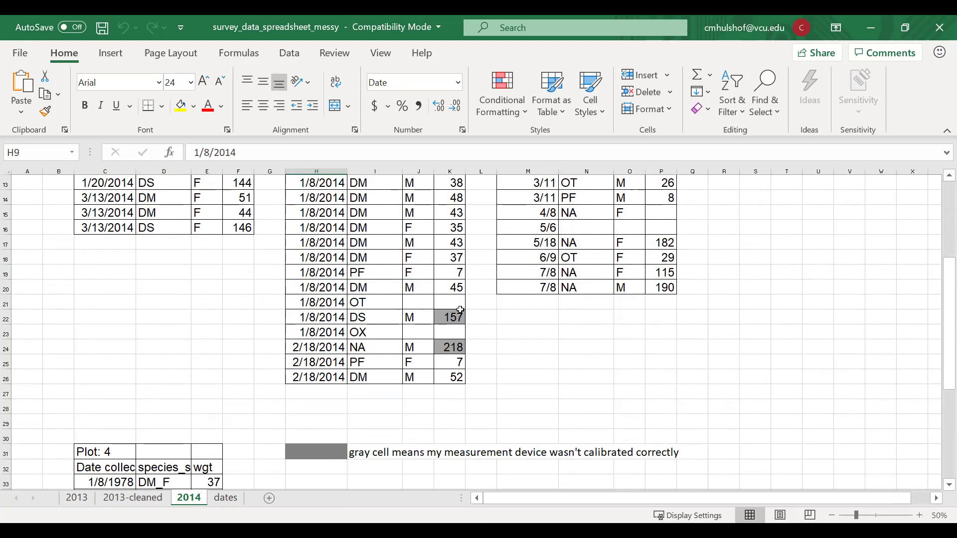
pyautogui.click(457, 316)
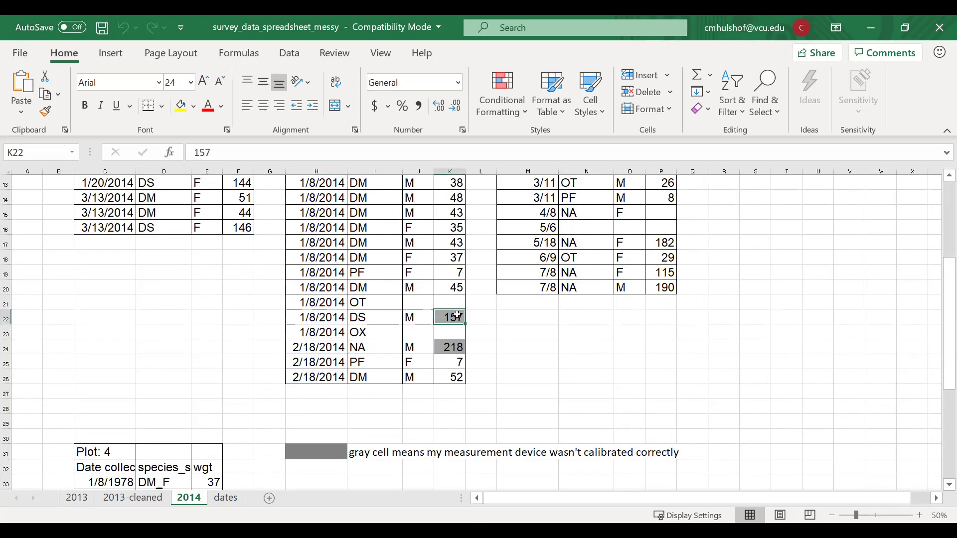
pyautogui.click(454, 348)
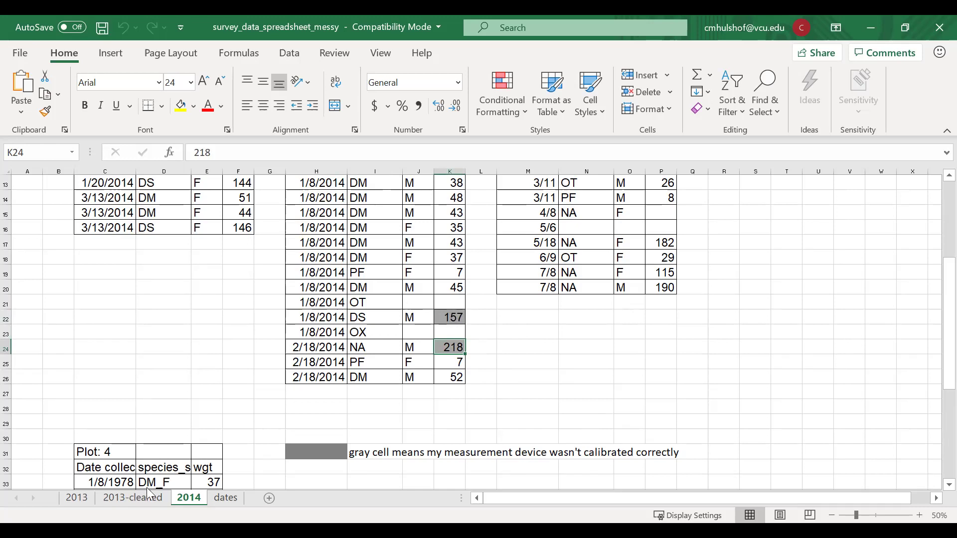
# - Switch to the 2013 sheet tab
pyautogui.click(77, 497)
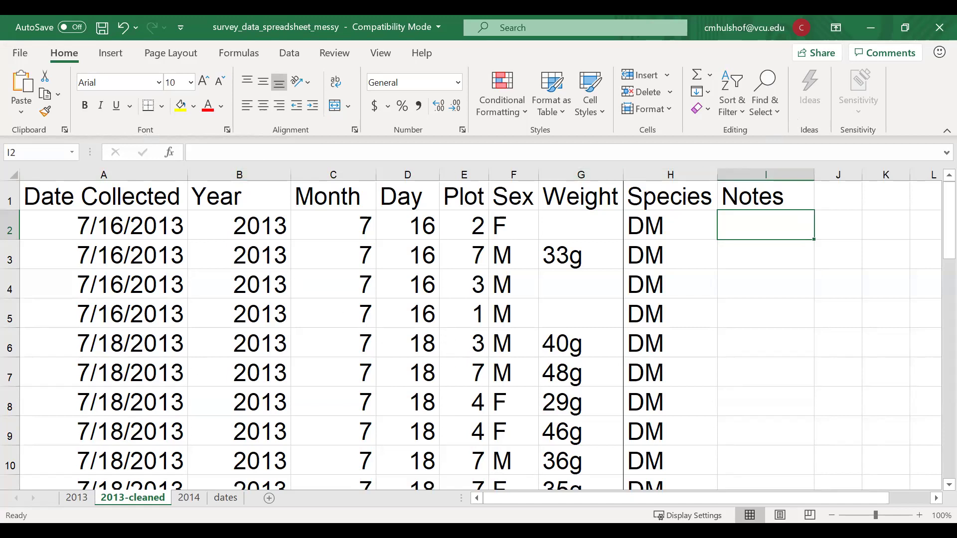
pyautogui.click(79, 502)
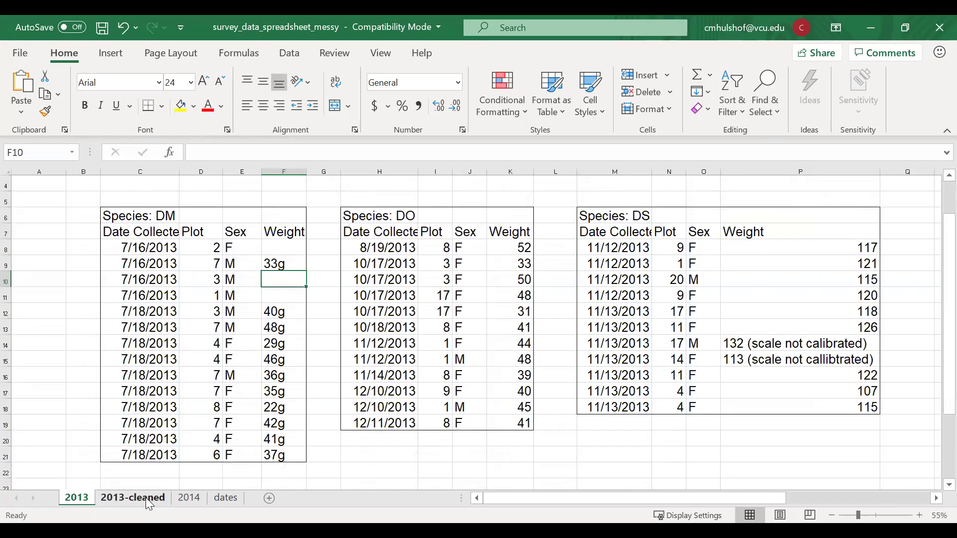
pyautogui.click(140, 217)
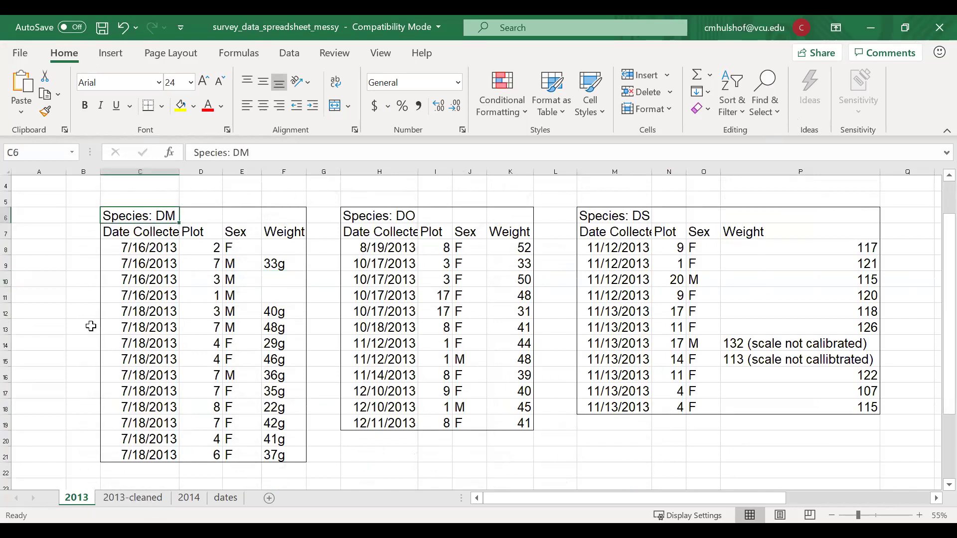
pyautogui.click(124, 499)
pyautogui.click(650, 199)
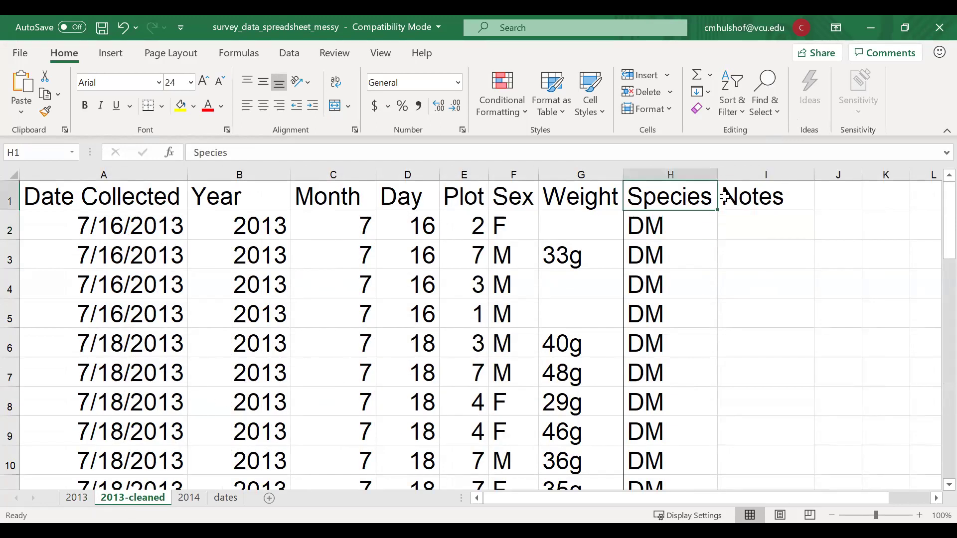
pyautogui.click(769, 194)
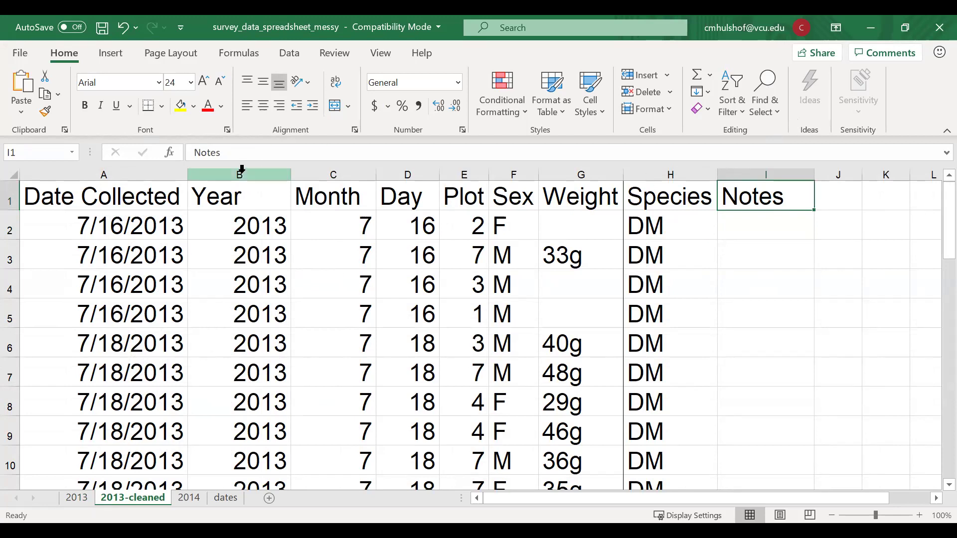
pyautogui.click(269, 175)
pyautogui.click(158, 170)
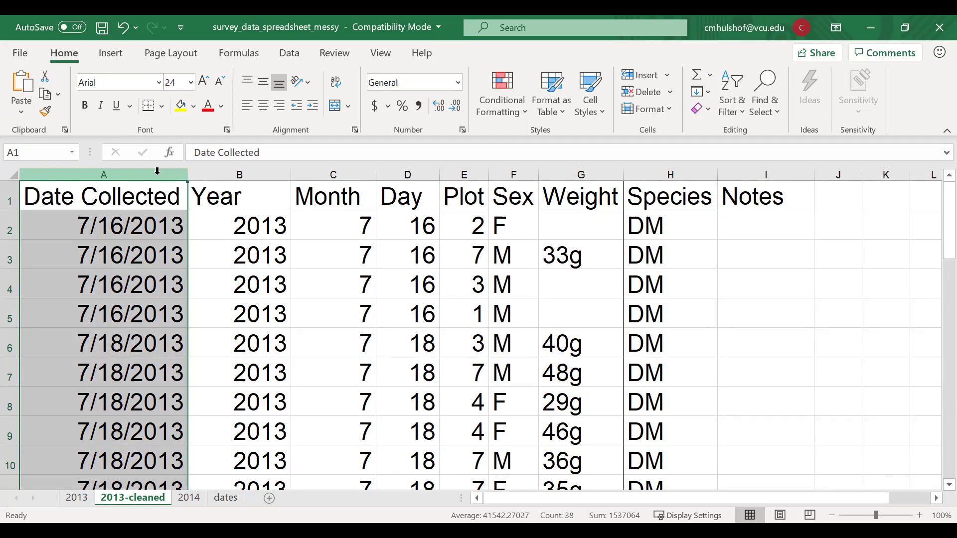
pyautogui.click(123, 222)
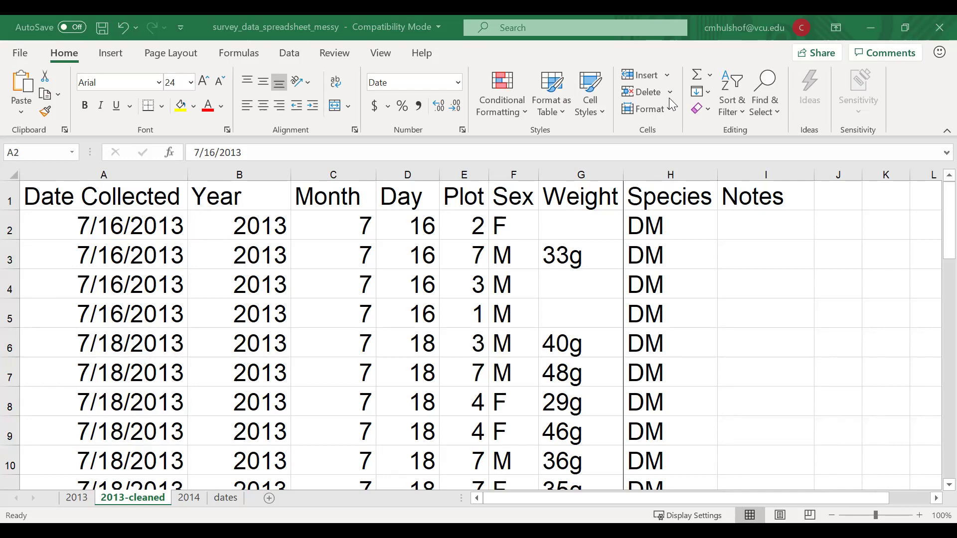
pyautogui.hotkey('alt', 'Tab')
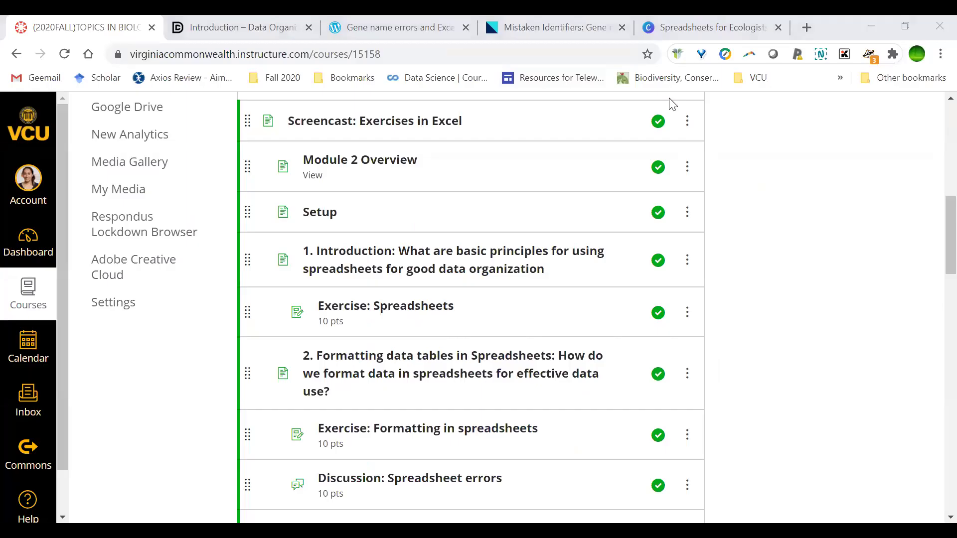
pyautogui.click(439, 27)
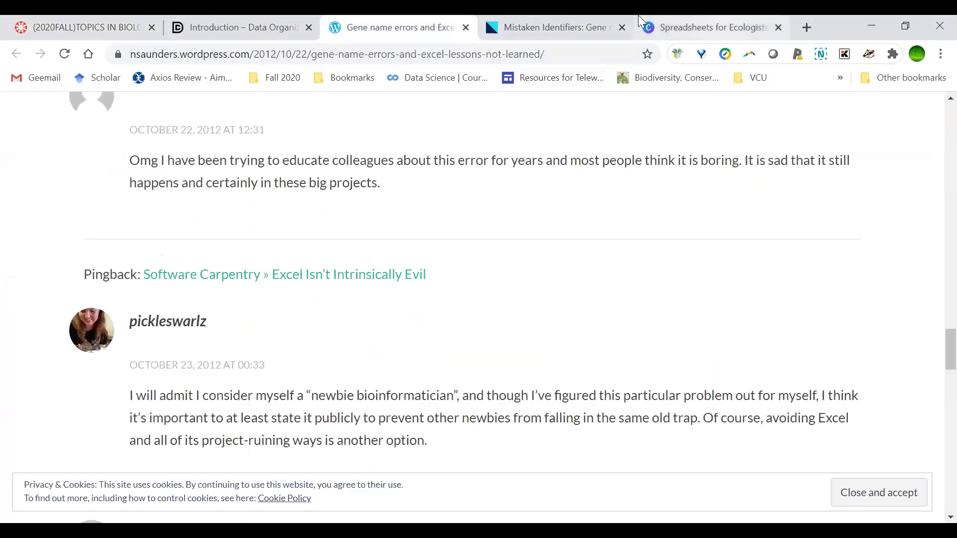
pyautogui.click(561, 29)
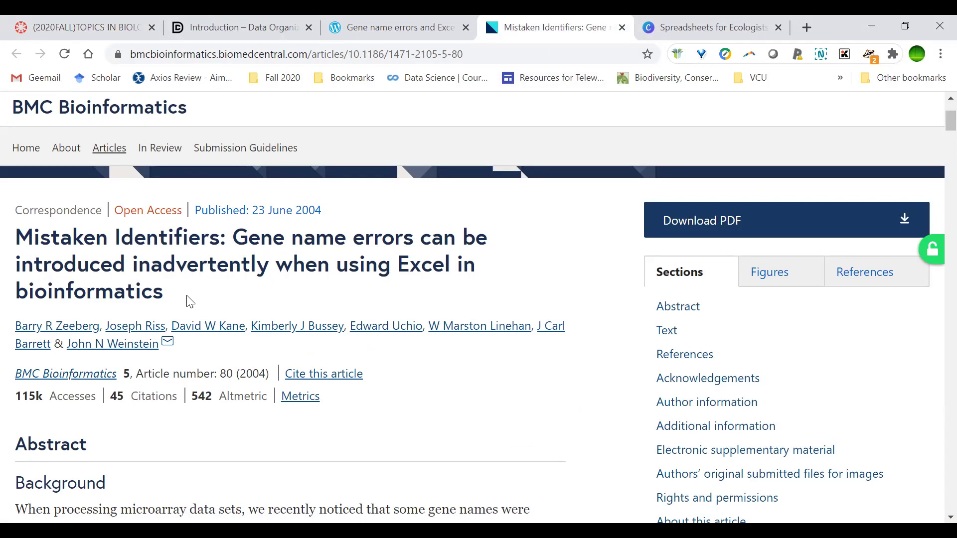
pyautogui.scroll(-3, 148, 290)
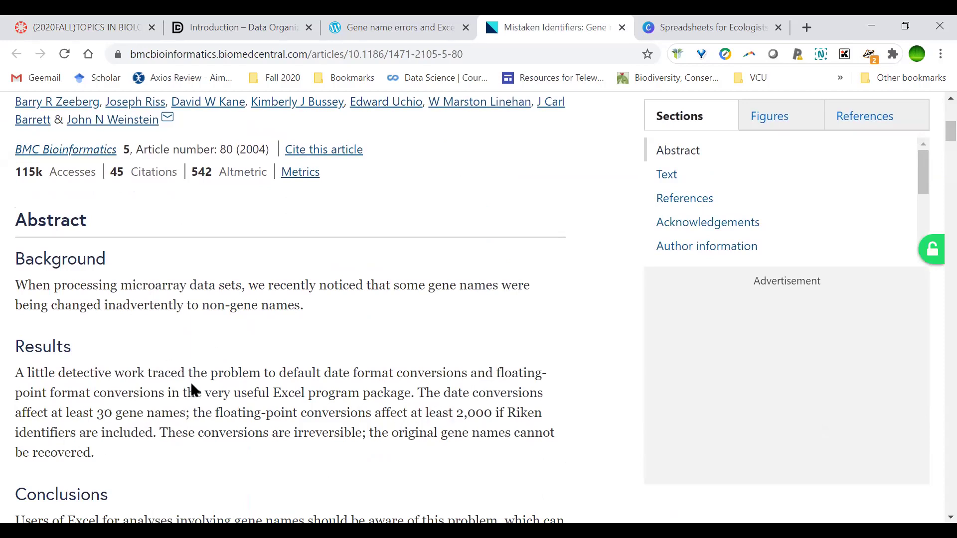
pyautogui.scroll(-3, 197, 369)
pyautogui.scroll(-2, 217, 368)
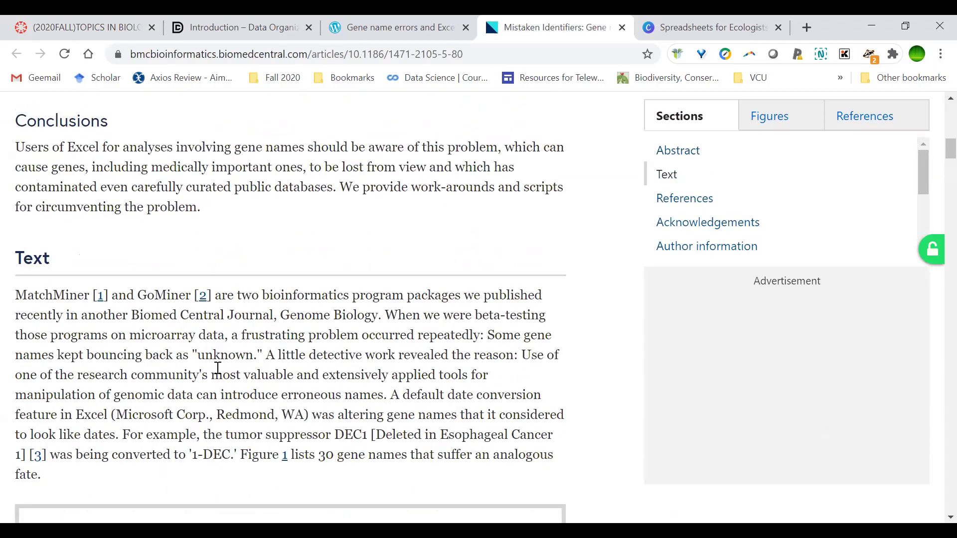
pyautogui.scroll(7, 218, 368)
pyautogui.scroll(-1, 218, 371)
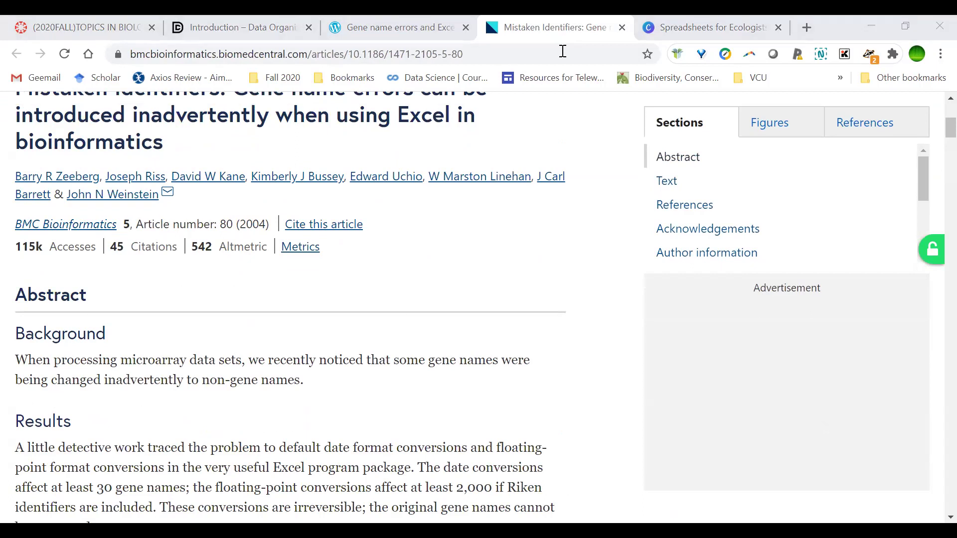
pyautogui.hotkey('alt', 'Tab')
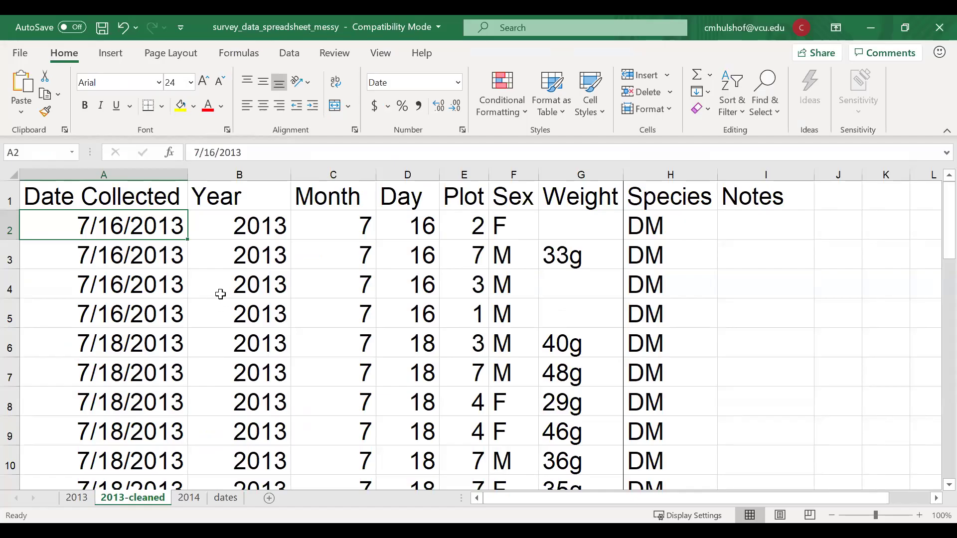
pyautogui.click(148, 170)
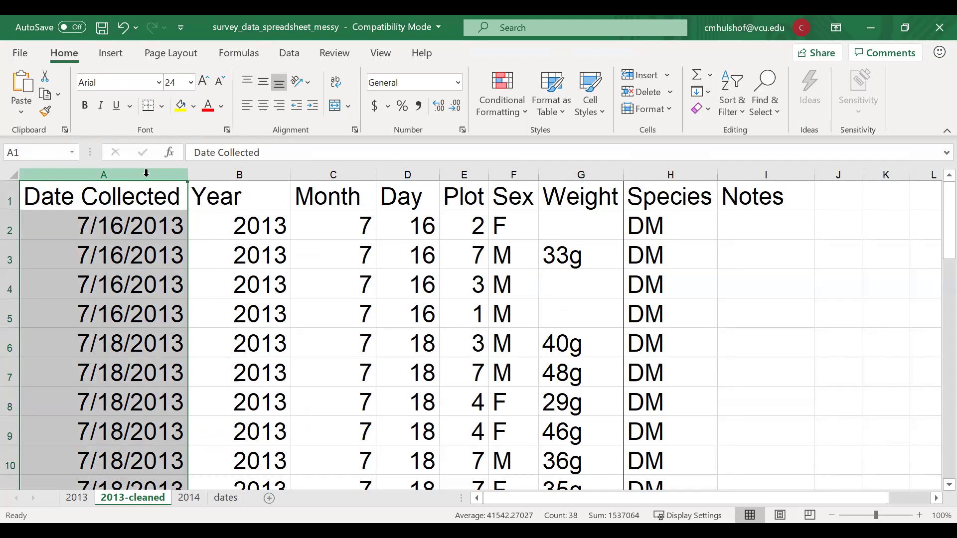
pyautogui.click(254, 170)
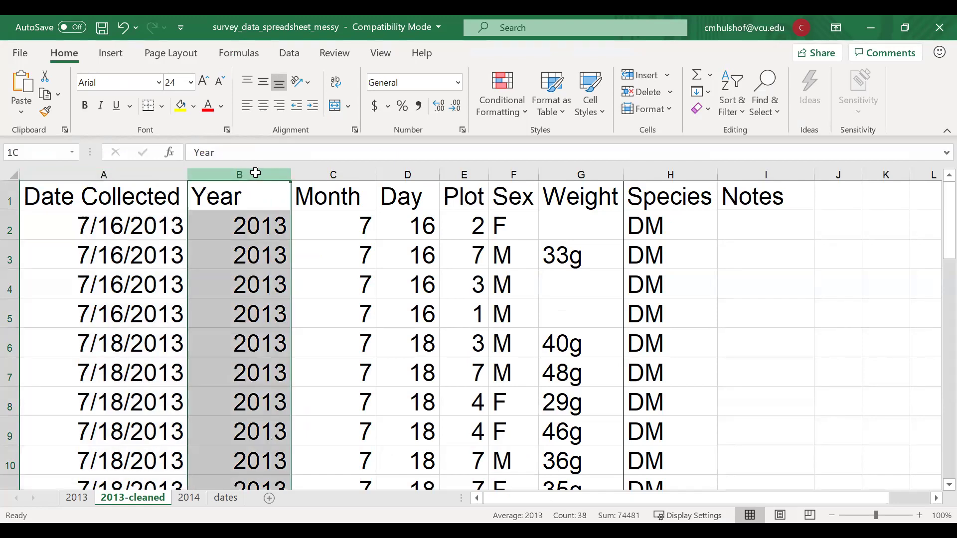
pyautogui.keyDown('shift'); pyautogui.click(396, 172); pyautogui.keyUp('shift')
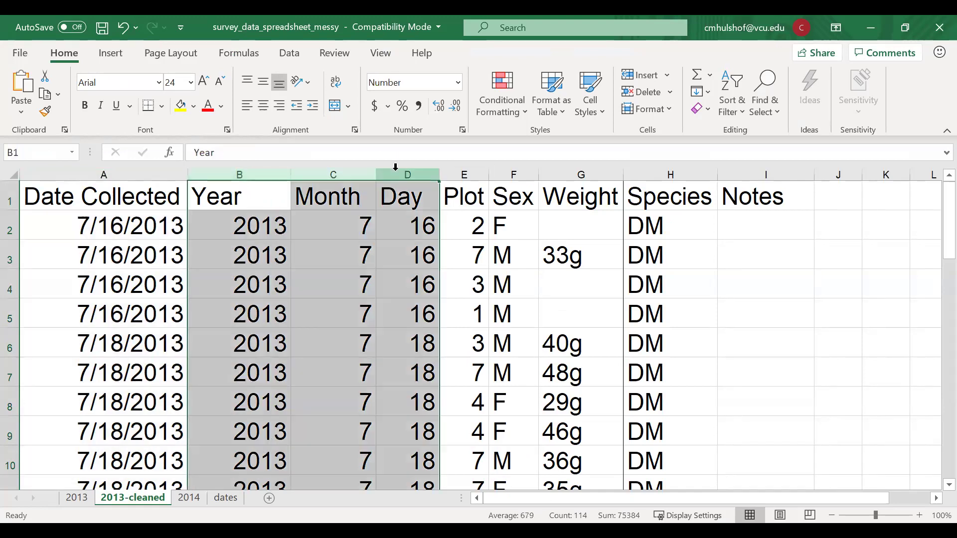
pyautogui.click(418, 218)
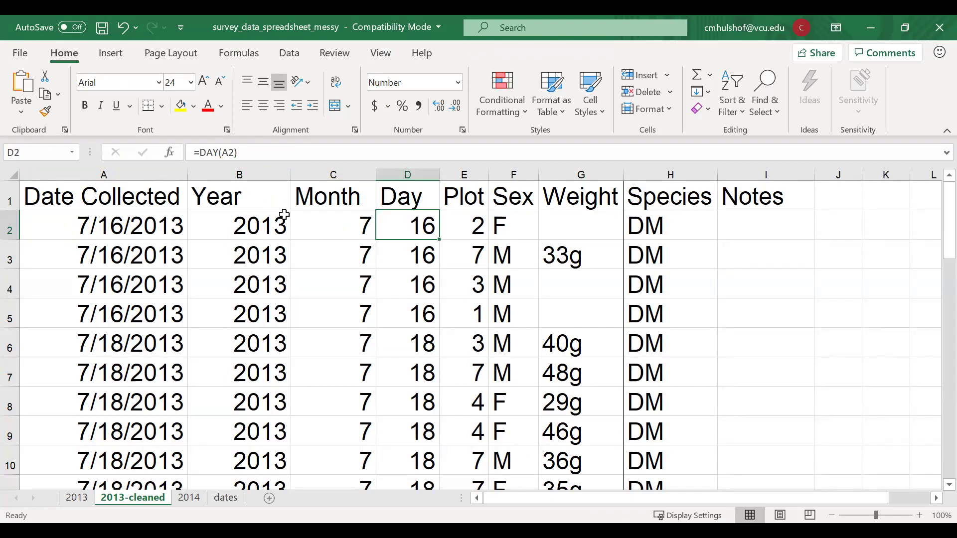
pyautogui.click(279, 175)
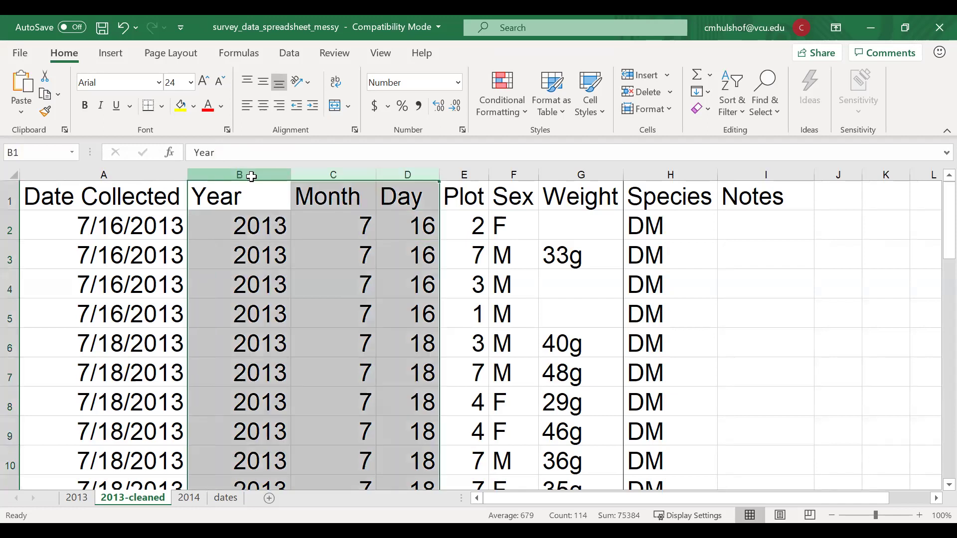
pyautogui.click(120, 226)
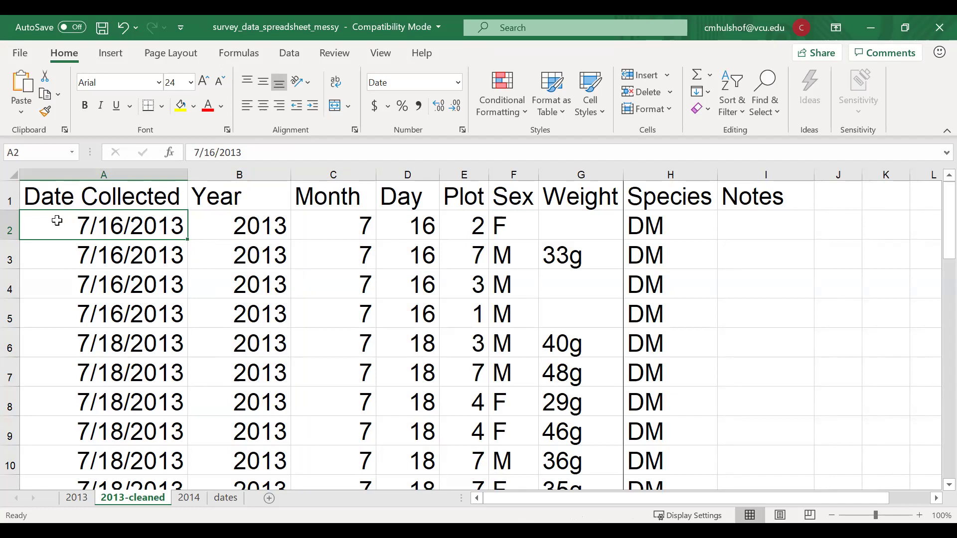
pyautogui.click(240, 175)
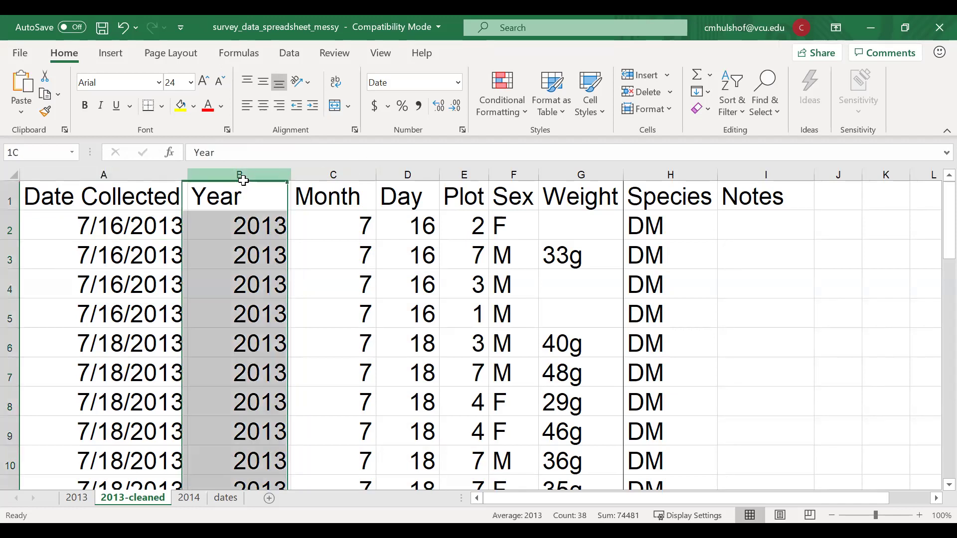
# - Insert an empty column before Year headed Date_YYYYMMDD
pyautogui.rightClick(247, 173)
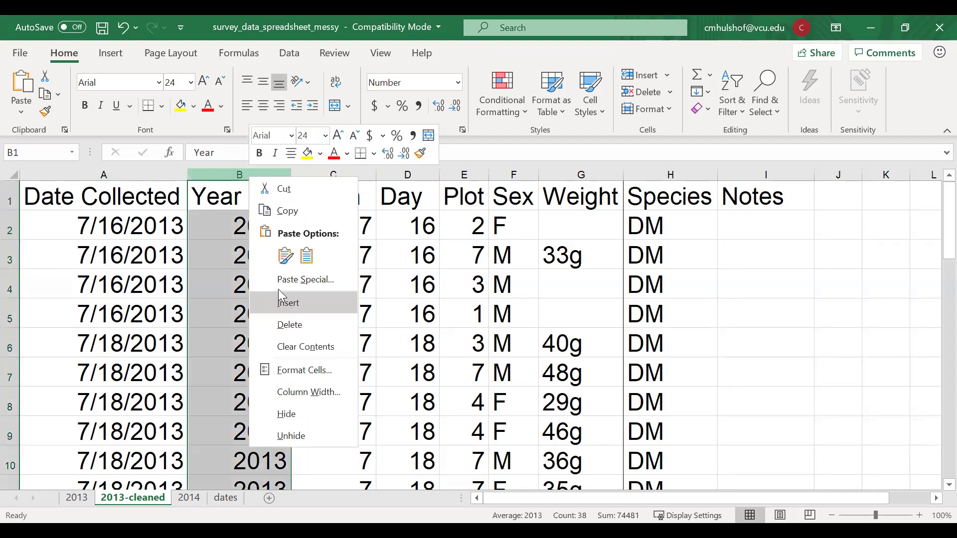
pyautogui.click(278, 299)
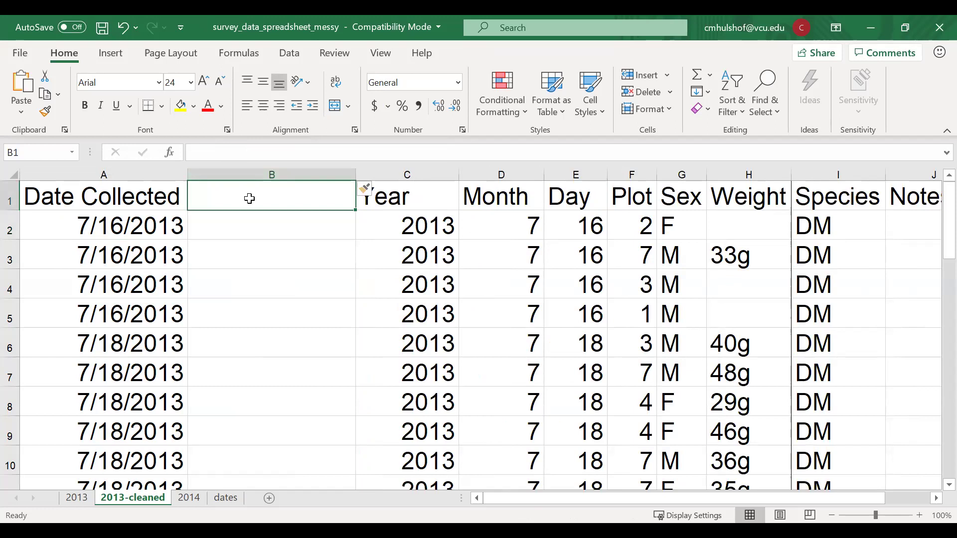
pyautogui.write('Date_')
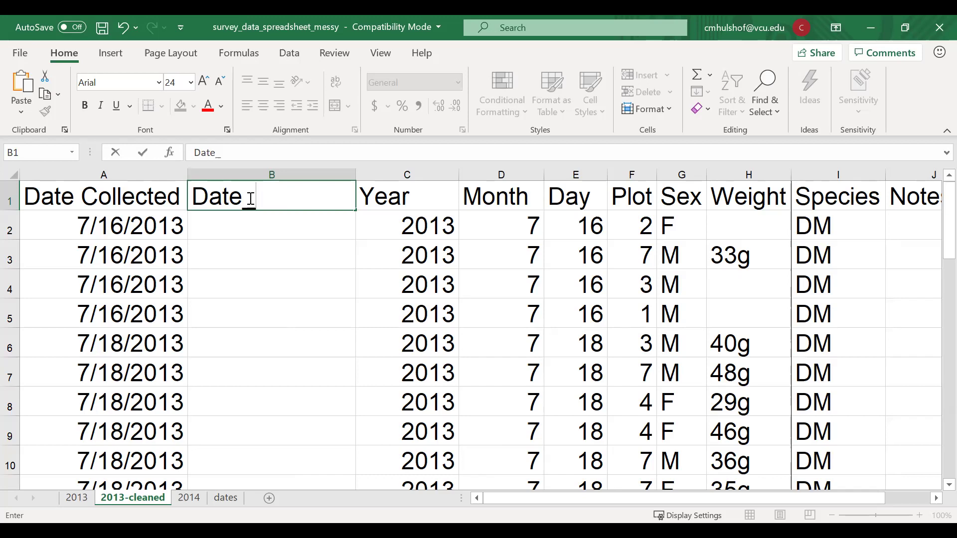
pyautogui.write('YYYY')
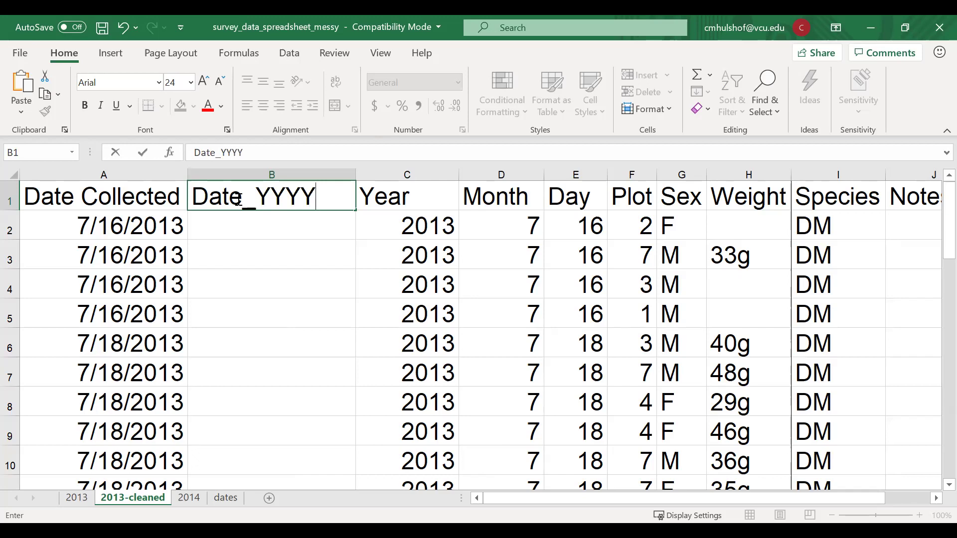
pyautogui.write('MM')
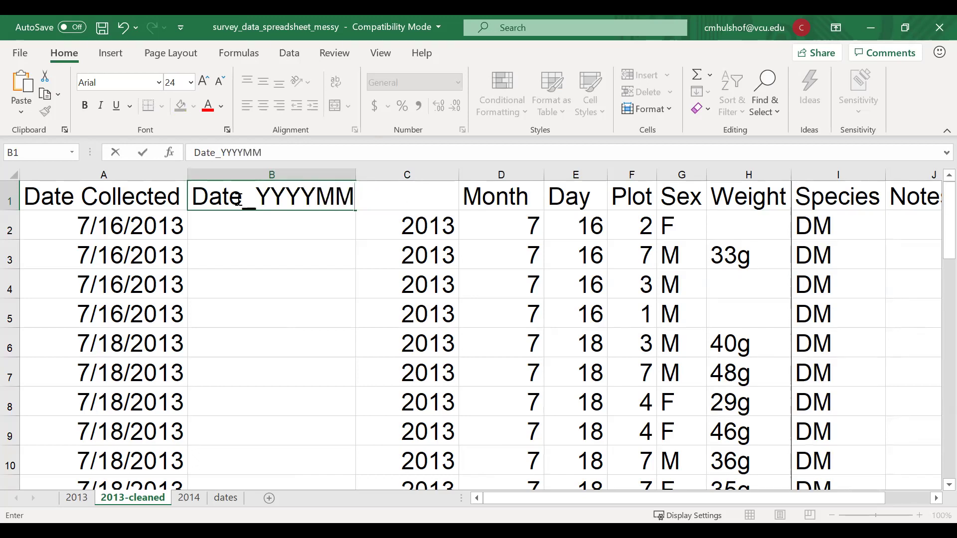
pyautogui.write('DD')
pyautogui.press('Return')
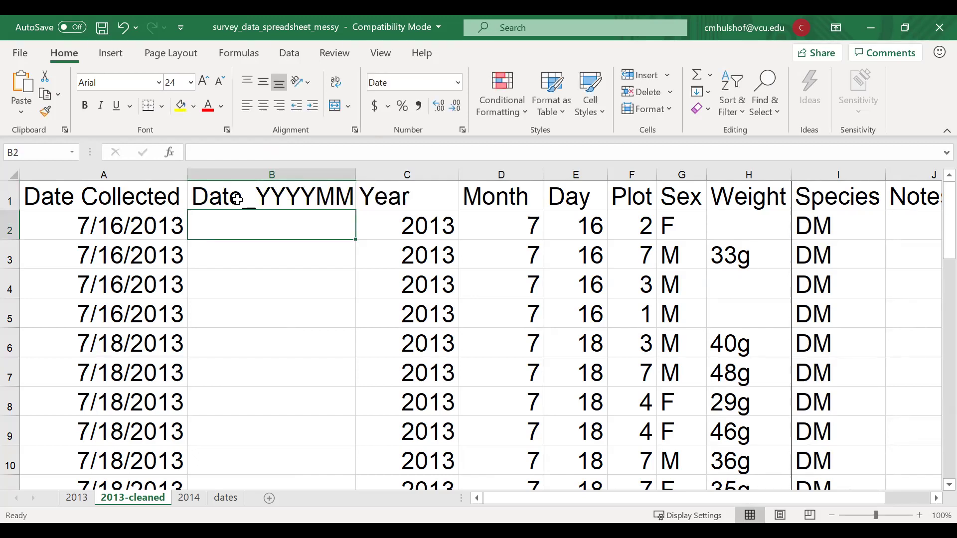
# - Enter 20130716 in B2 and widen column B to try to display it
pyautogui.doubleClick(354, 174)
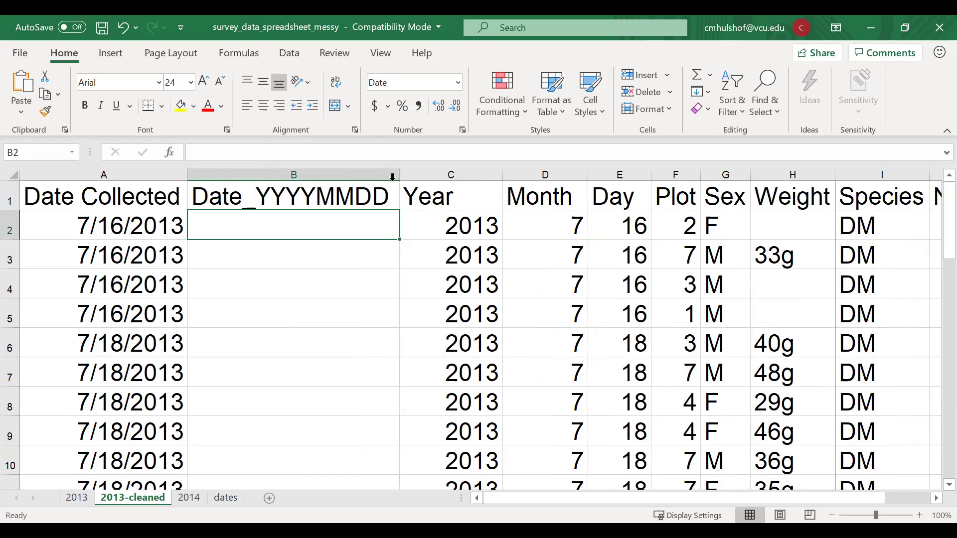
pyautogui.write('20')
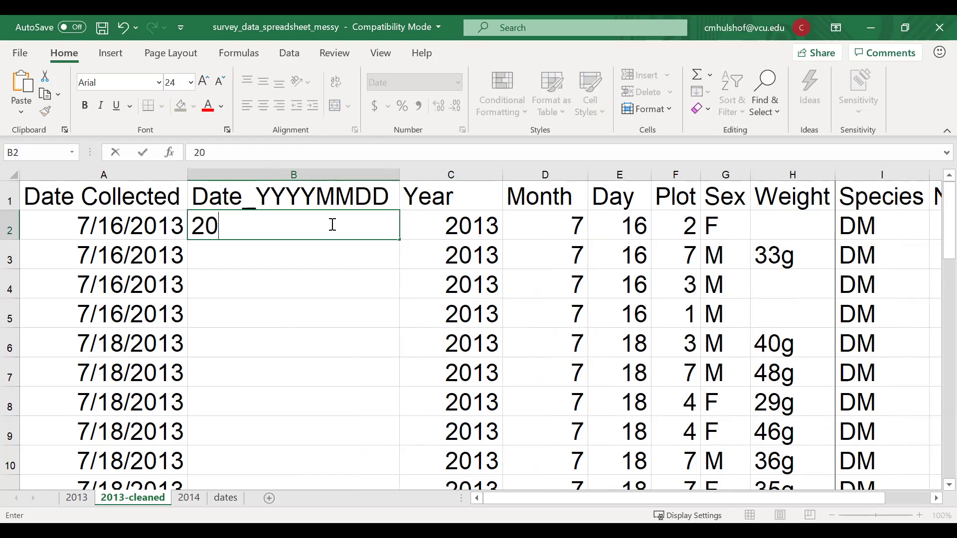
pyautogui.write('130716')
pyautogui.press('Return')
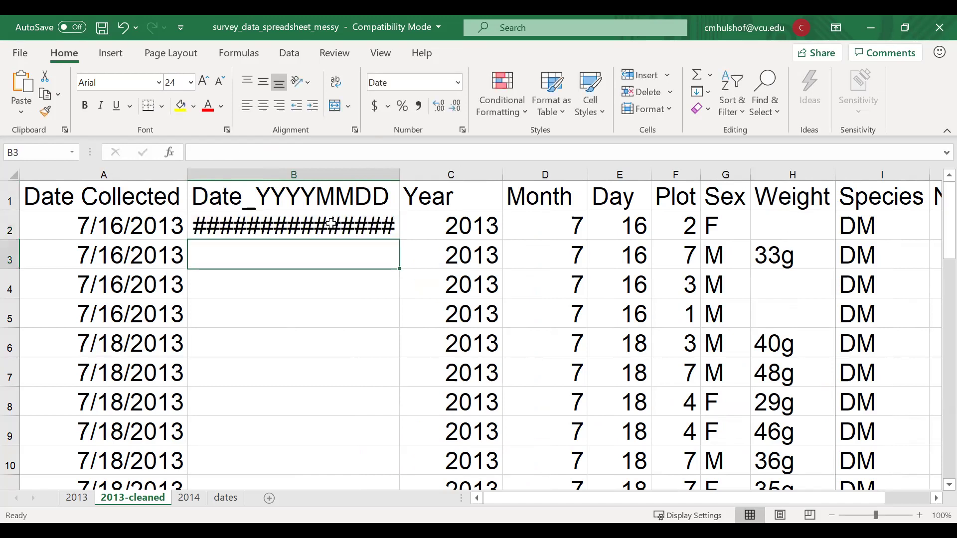
pyautogui.click(331, 223)
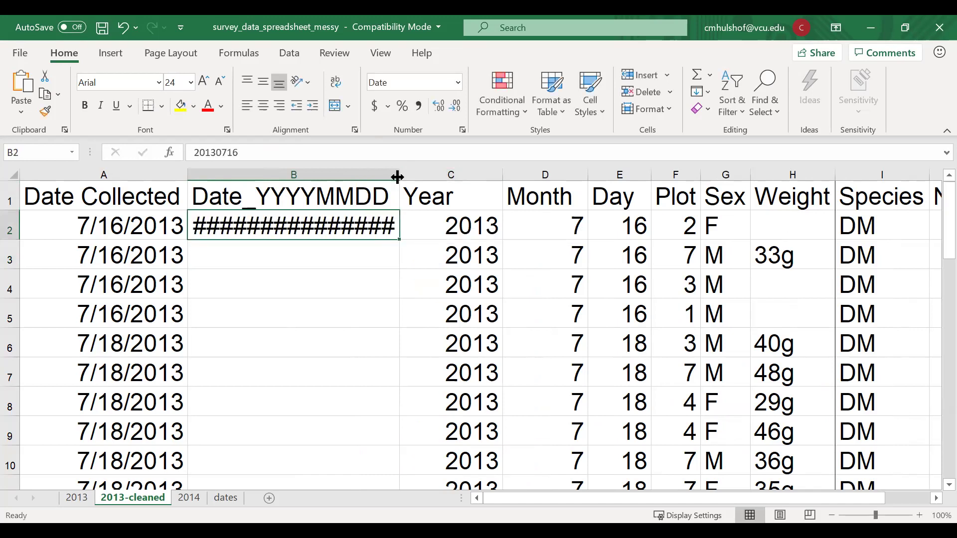
pyautogui.moveTo(397, 177); pyautogui.dragTo(420, 177)
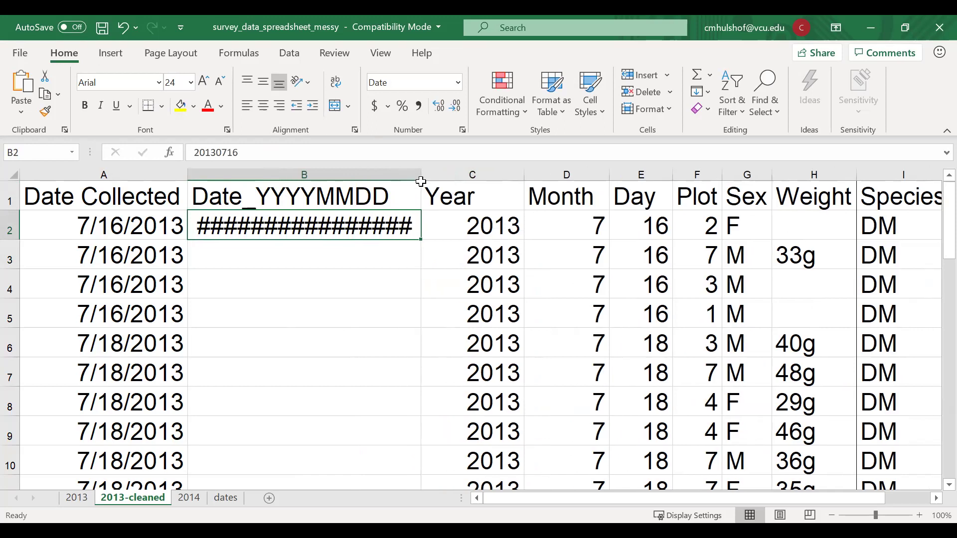
pyautogui.click(374, 185)
pyautogui.click(376, 174)
pyautogui.click(331, 224)
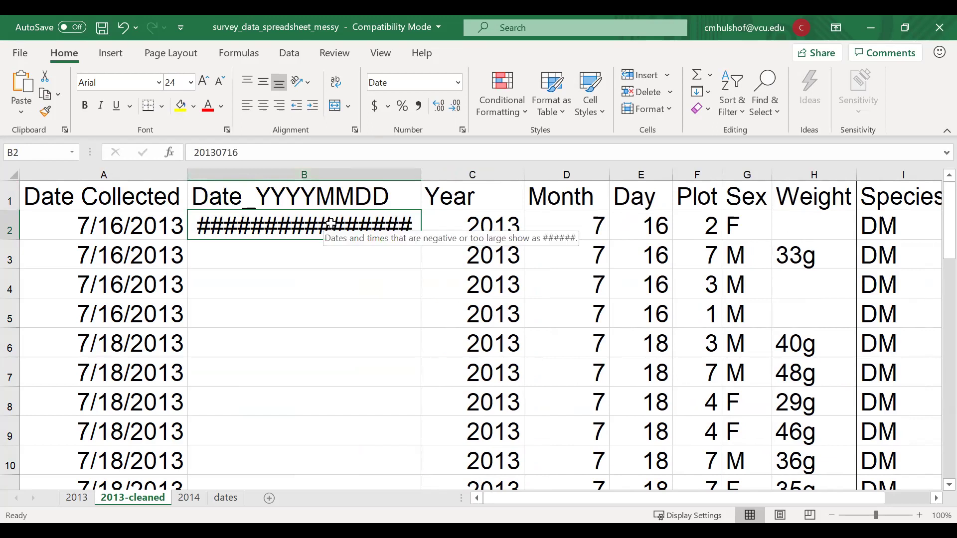
pyautogui.click(337, 175)
# - Format the Date_YYYYMMDD column as Number with 0 decimal places
pyautogui.rightClick(337, 174)
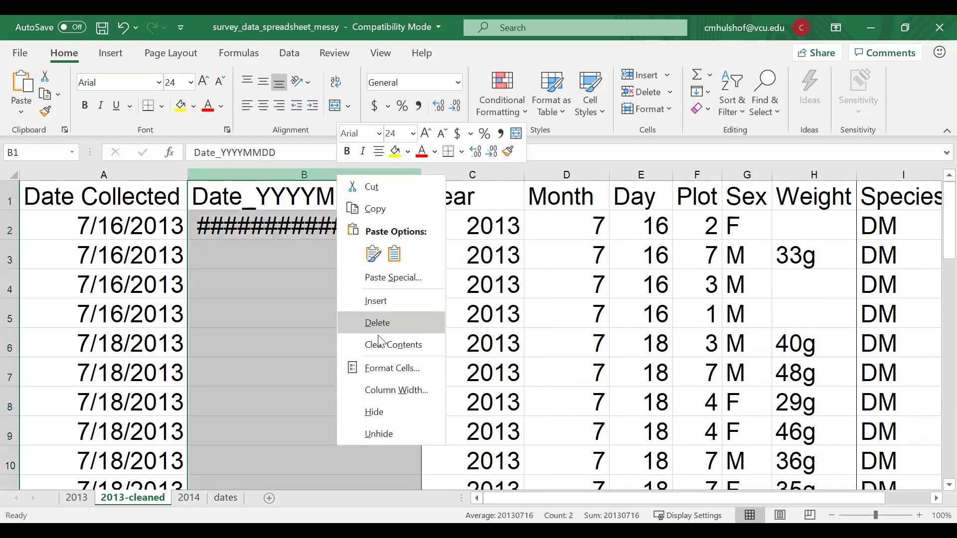
pyautogui.click(399, 368)
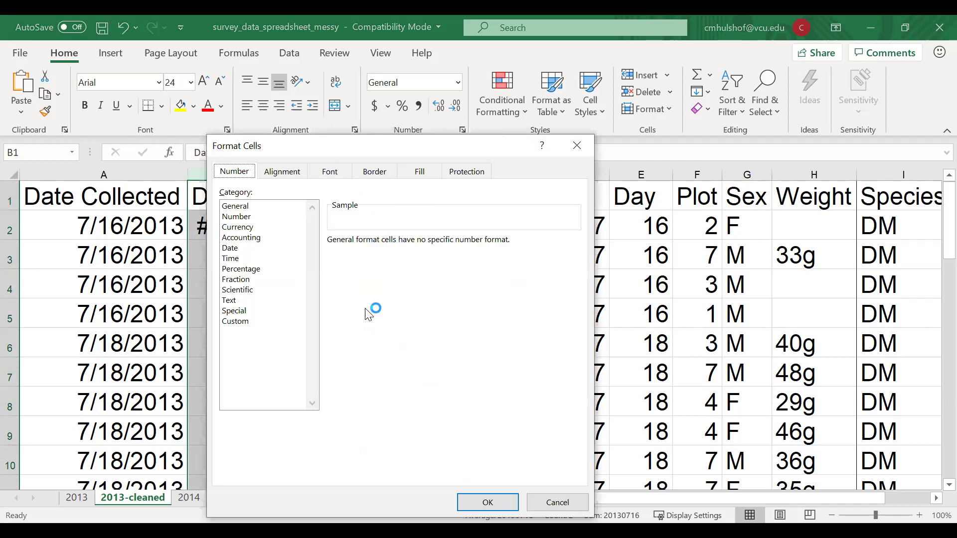
pyautogui.click(236, 216)
pyautogui.doubleClick(427, 245)
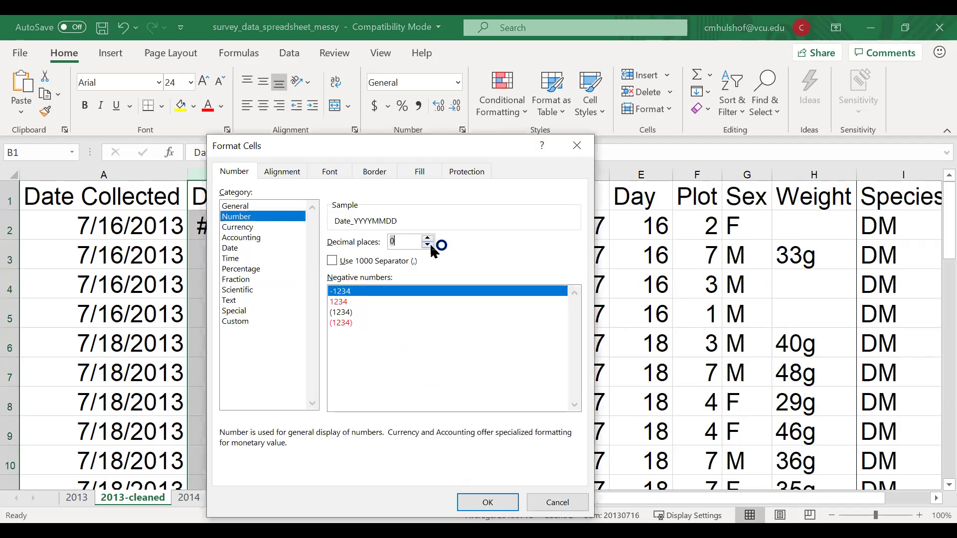
pyautogui.click(491, 502)
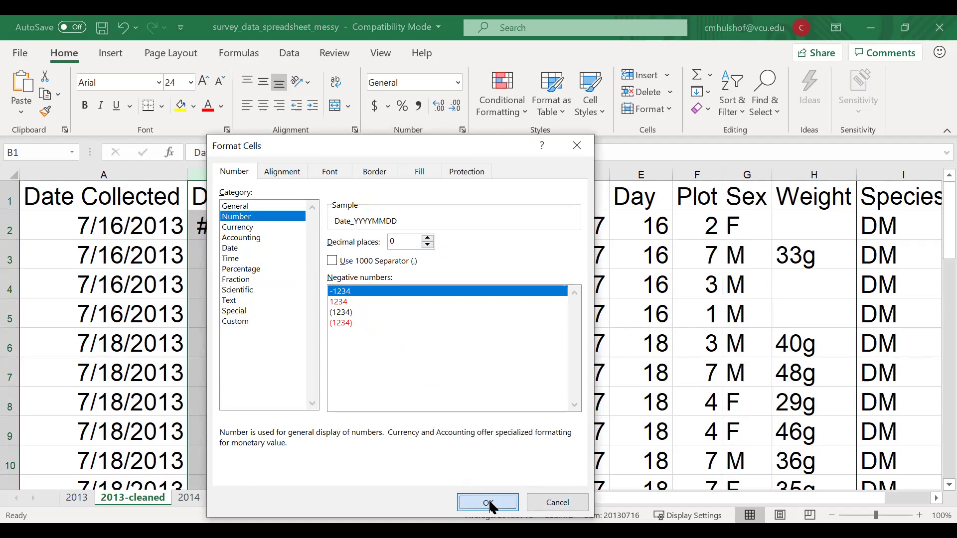
pyautogui.click(488, 502)
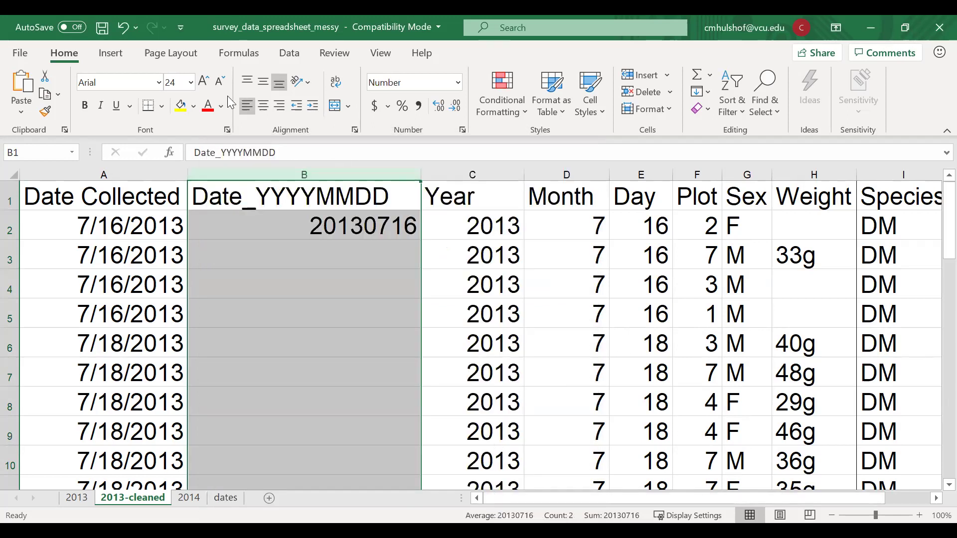
# - Recheck the column's formatting and narrow column B to fit 20130716
pyautogui.rightClick(249, 180)
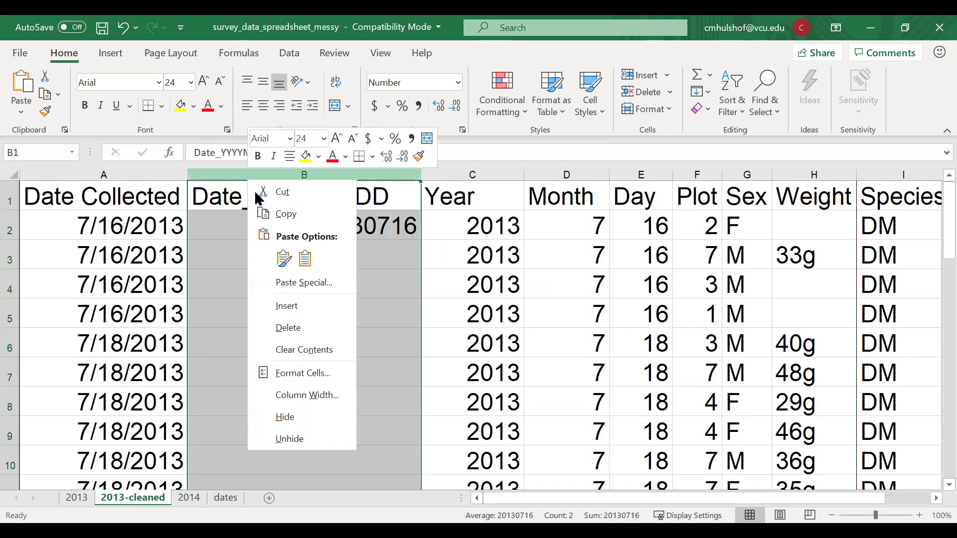
pyautogui.click(307, 372)
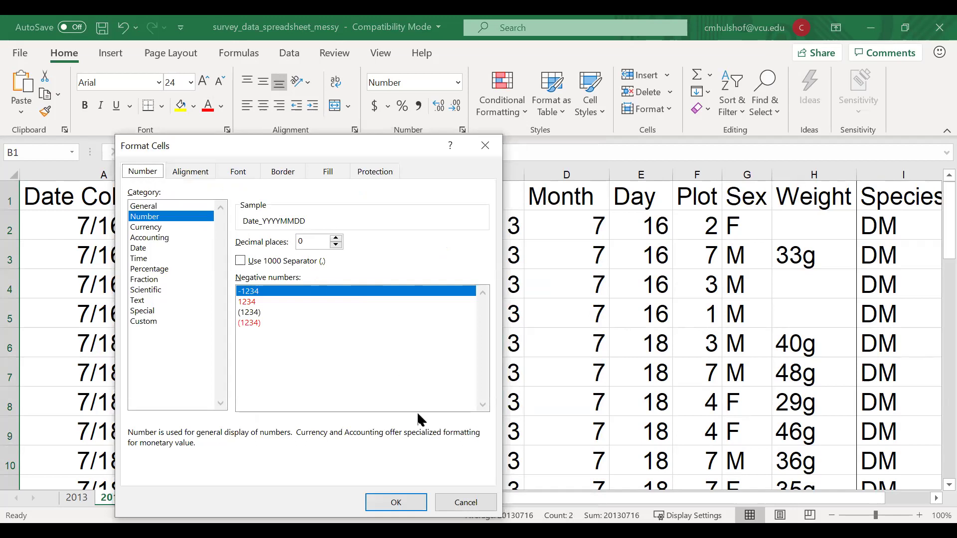
pyautogui.click(405, 503)
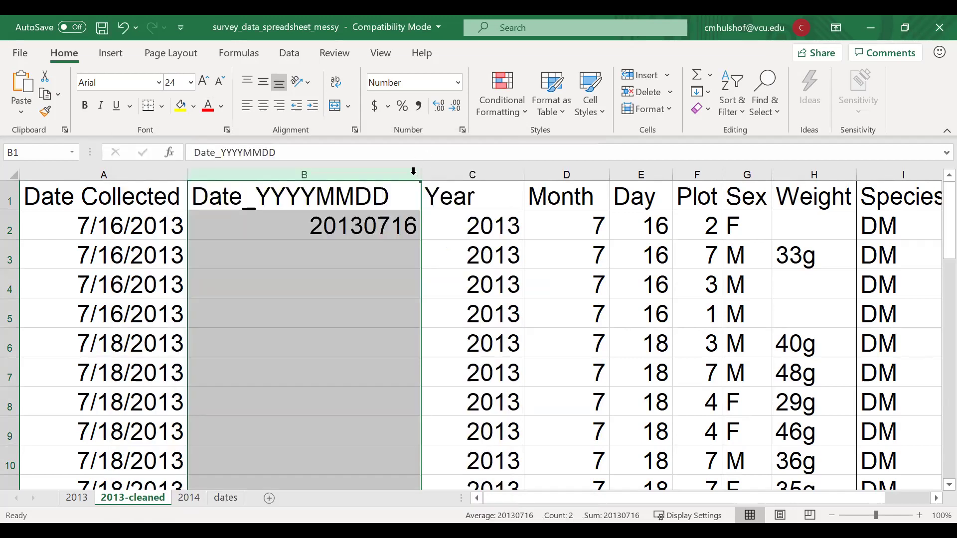
pyautogui.moveTo(421, 174); pyautogui.dragTo(393, 175)
pyautogui.click(338, 232)
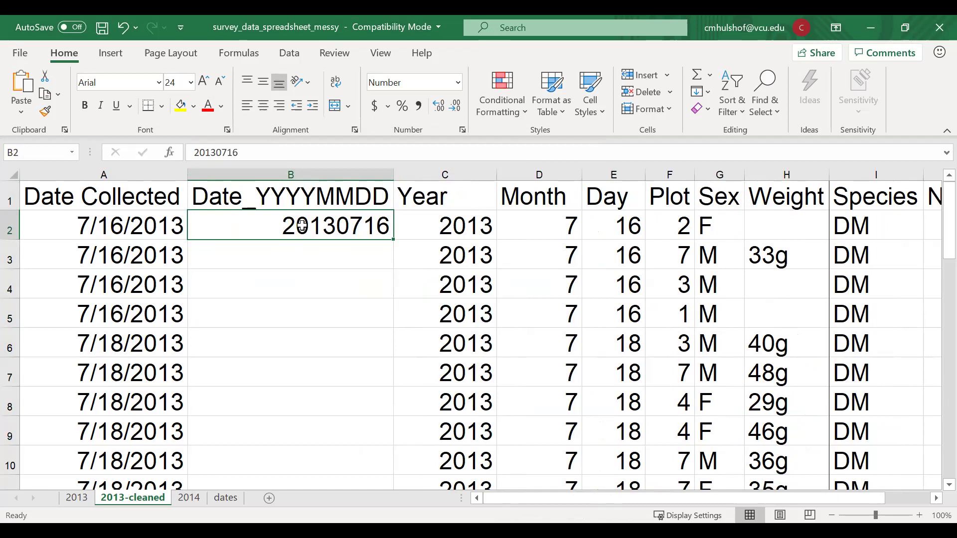
# - Review the Weight values such as 33g and widen the Weight column slightly
pyautogui.click(789, 175)
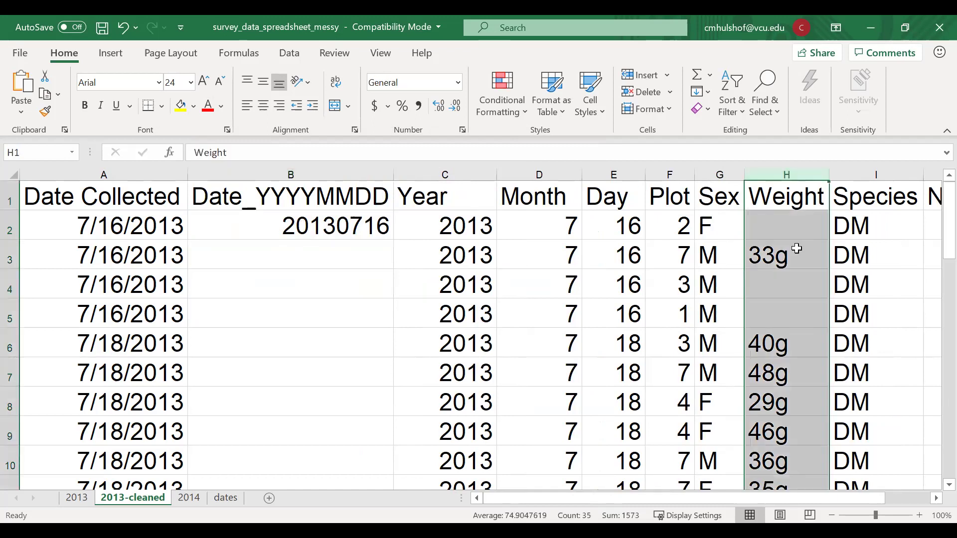
pyautogui.click(796, 248)
pyautogui.scroll(-6, 797, 248)
pyautogui.scroll(6, 797, 248)
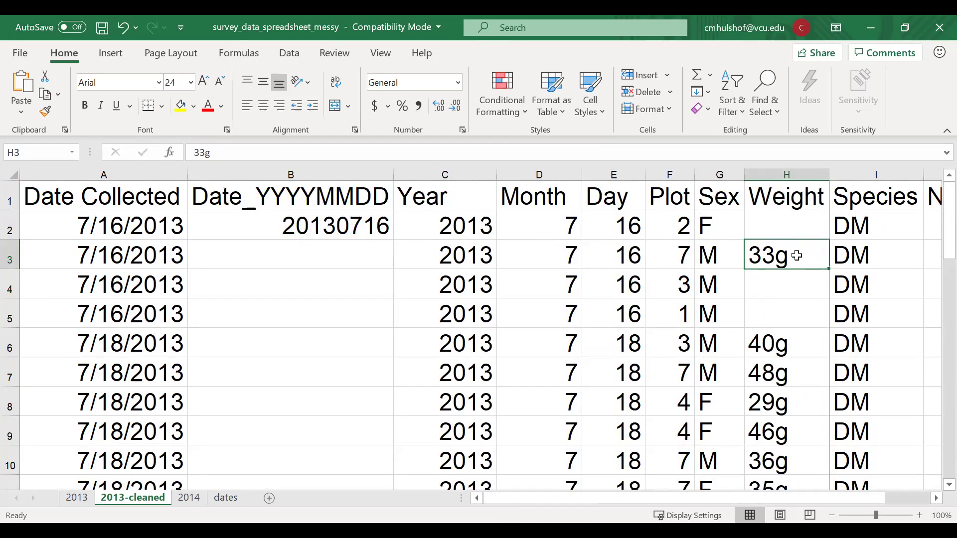
pyautogui.scroll(-4, 810, 255)
pyautogui.scroll(4, 811, 255)
pyautogui.moveTo(827, 175); pyautogui.dragTo(848, 174)
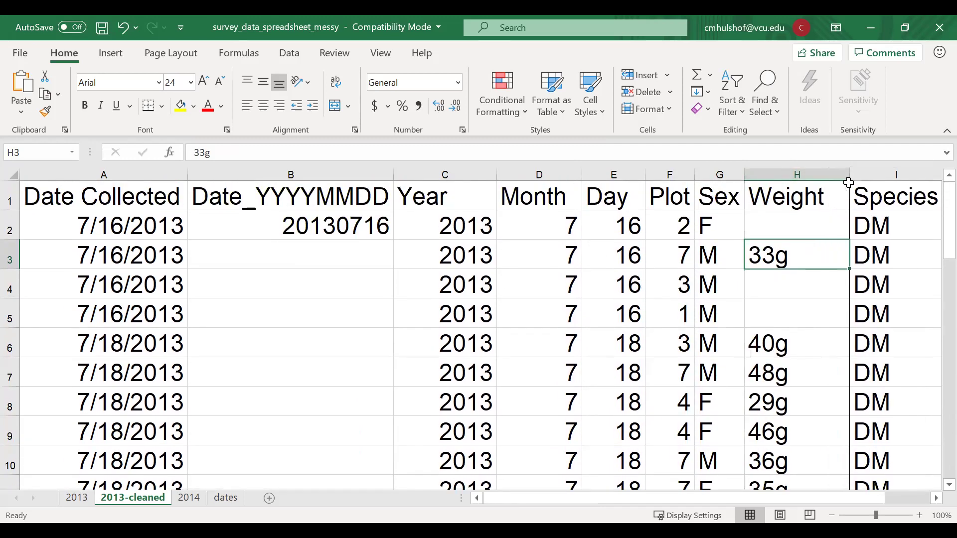
# - Rename the Weight header to Weight_g and autofit the column
pyautogui.doubleClick(832, 200)
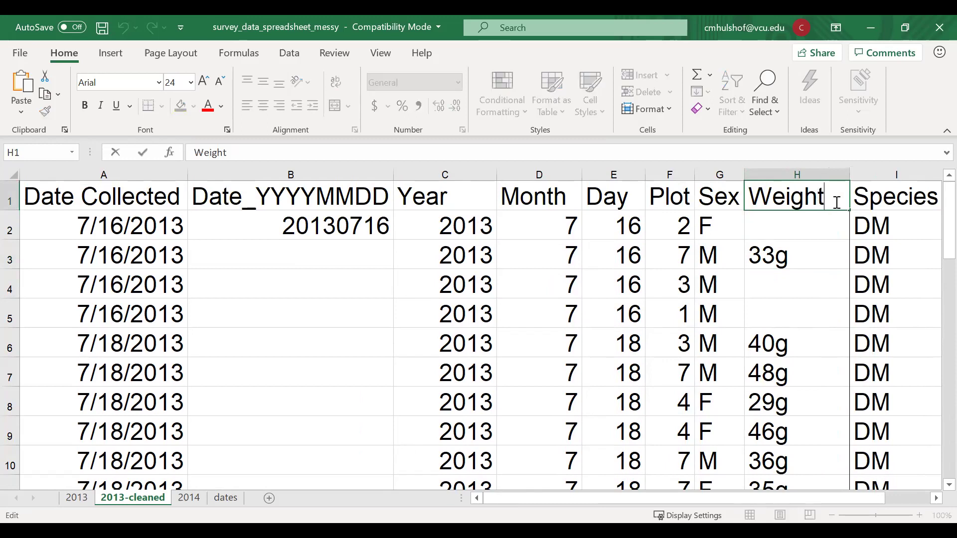
pyautogui.write('_g')
pyautogui.press('Return')
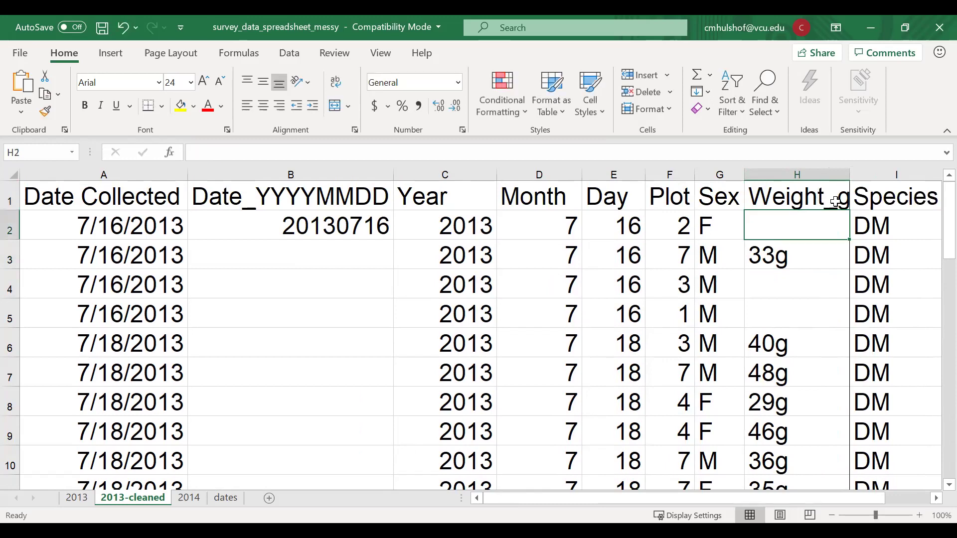
pyautogui.doubleClick(851, 173)
pyautogui.click(791, 253)
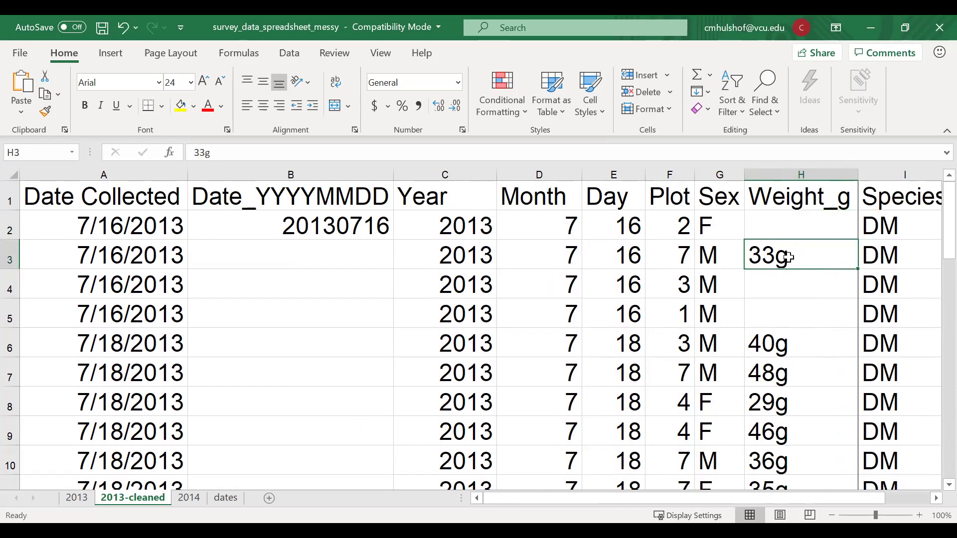
# - Select the weight values H3 through H15
pyautogui.scroll(-1, 788, 257)
pyautogui.scroll(-1, 787, 257)
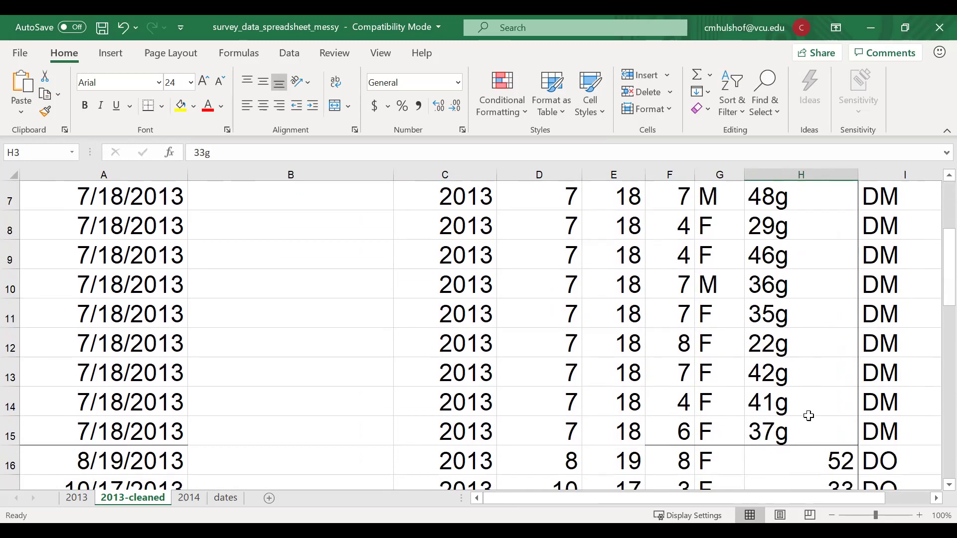
pyautogui.keyDown('shift'); pyautogui.click(795, 437); pyautogui.keyUp('shift')
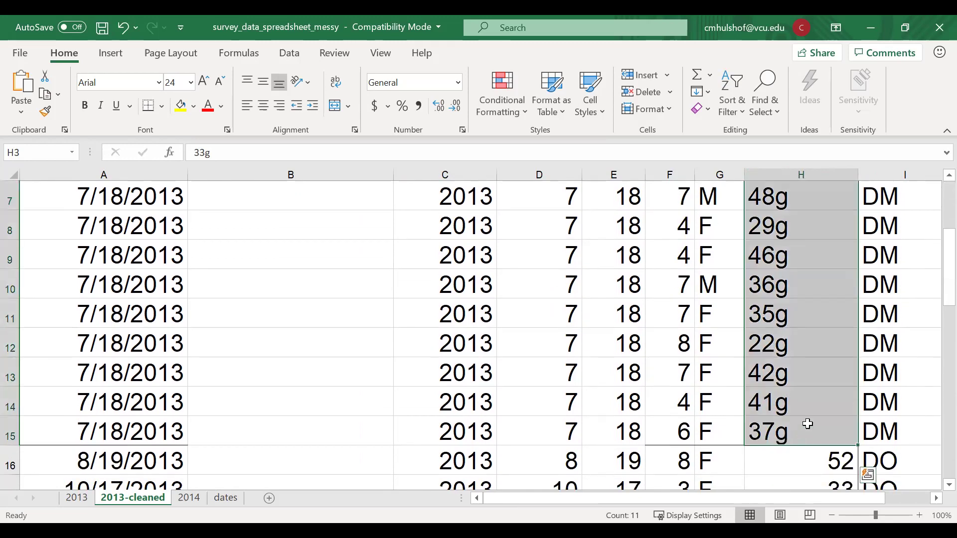
pyautogui.scroll(2, 807, 424)
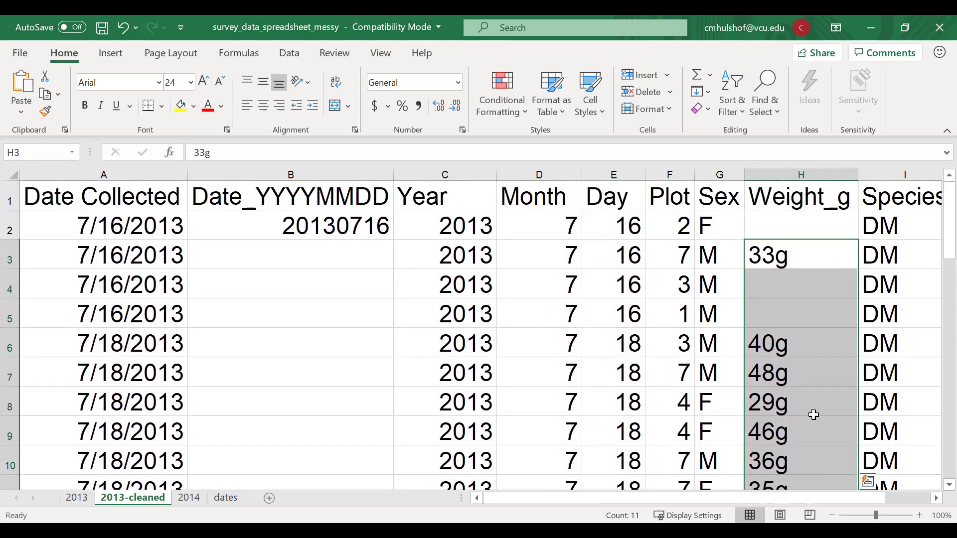
pyautogui.scroll(-3, 817, 398)
pyautogui.scroll(3, 818, 397)
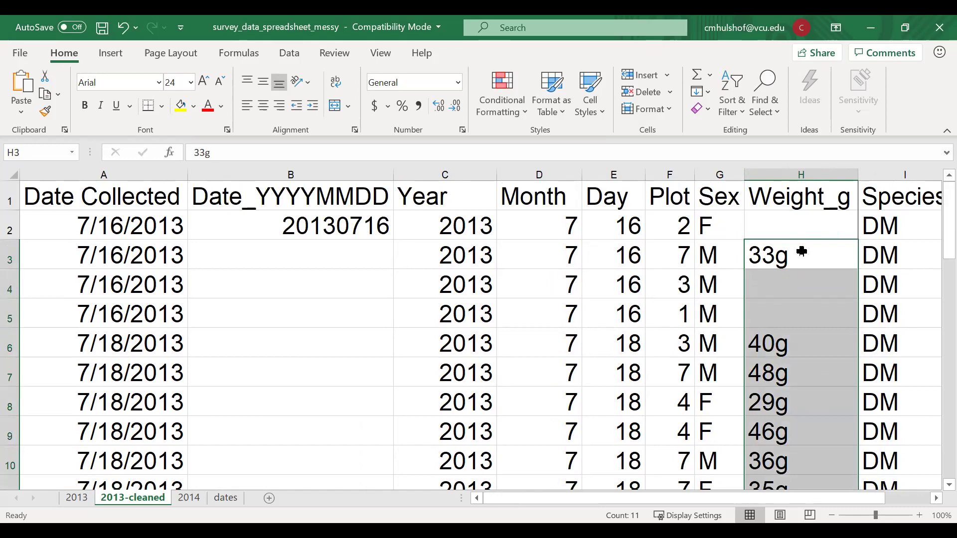
# - Replace every 'g' with nothing in the selected weights, fixing 11 cells
pyautogui.hotkey('ctrl', 'f')
pyautogui.click(529, 255)
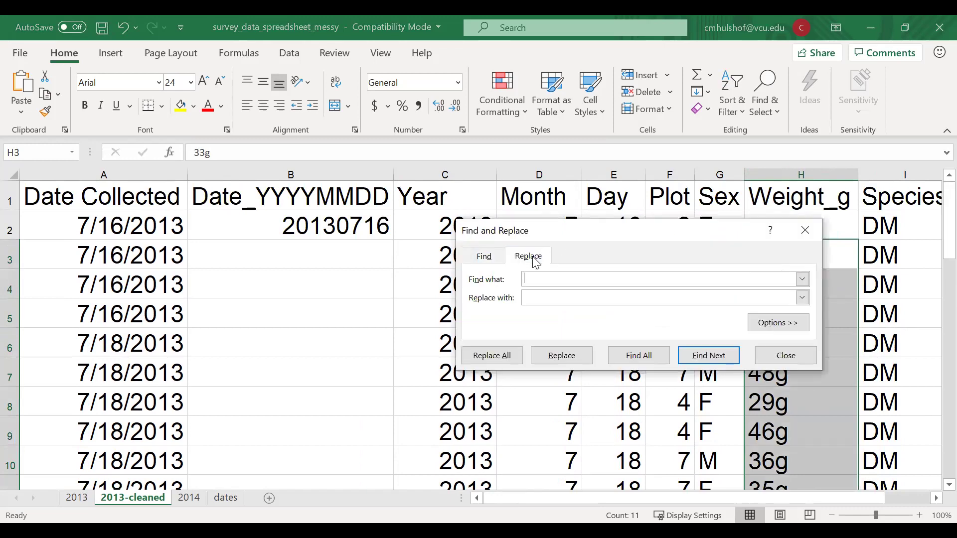
pyautogui.write('g')
pyautogui.click(536, 298)
pyautogui.click(505, 356)
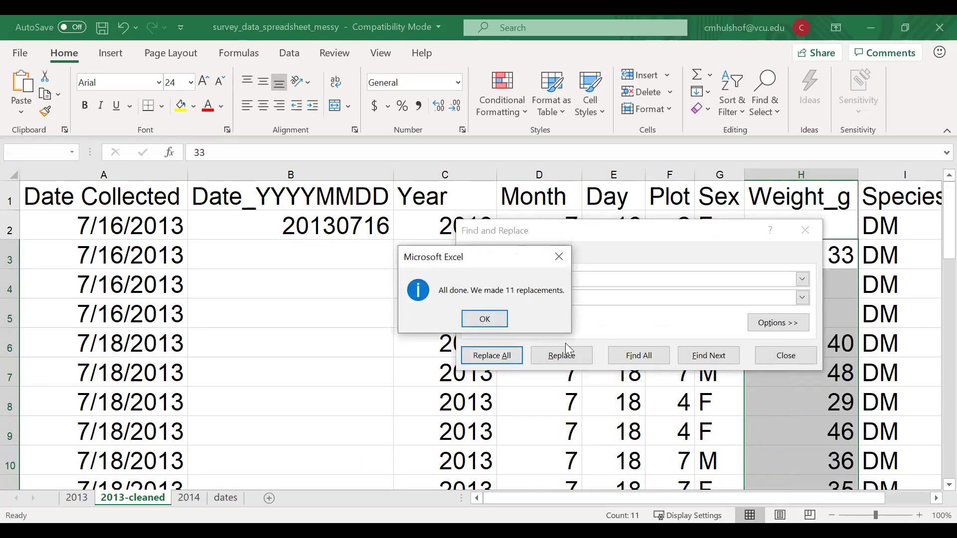
pyautogui.press('Return')
pyautogui.press('Escape')
pyautogui.click(807, 256)
pyautogui.scroll(-4, 812, 372)
pyautogui.scroll(-8, 812, 372)
pyautogui.scroll(12, 813, 372)
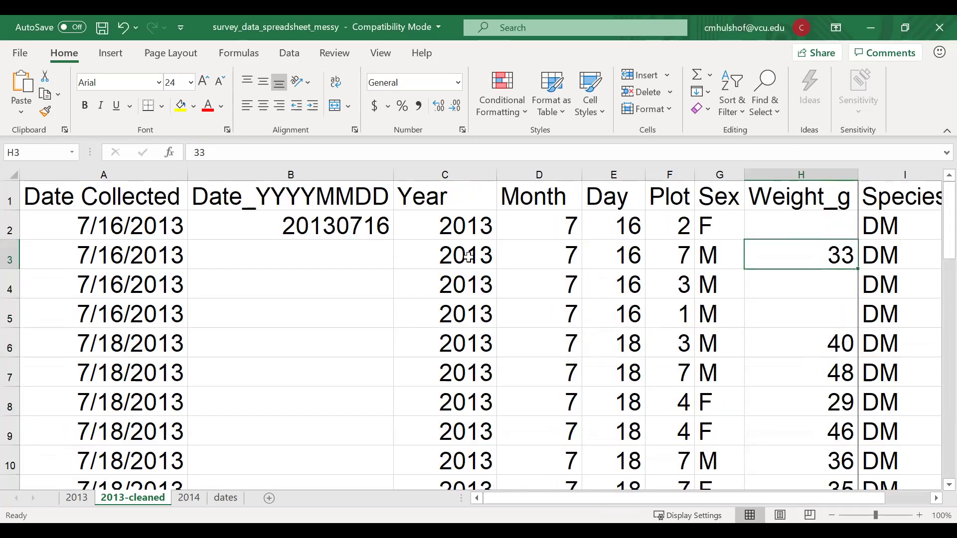
# - Select the first Date_YYYYMMDD value, 20130716, in B2
pyautogui.click(332, 225)
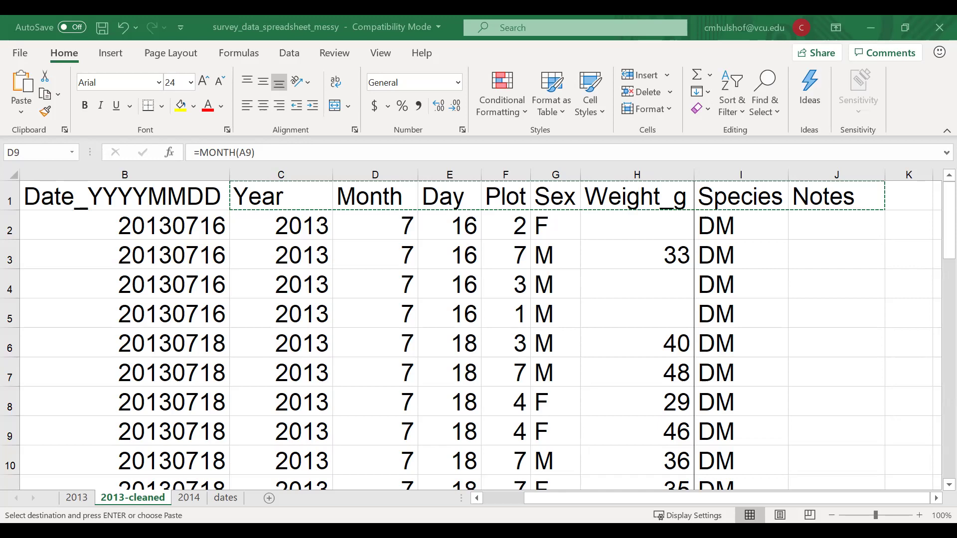
# - Cancel the pending header copy and open Data Validation with the Alt+A, V, V shortcut
pyautogui.press('Escape')
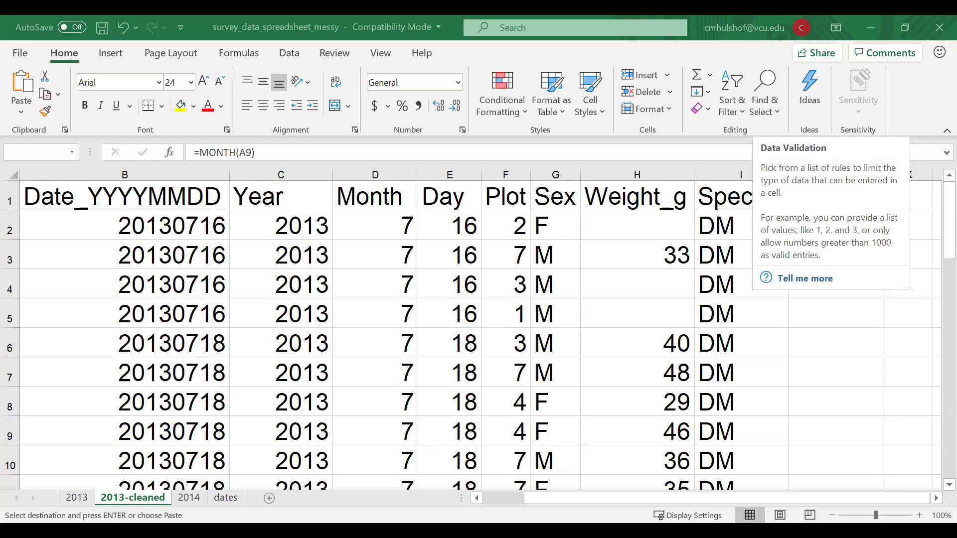
pyautogui.hotkey('alt', 'a', 'v', 'v')
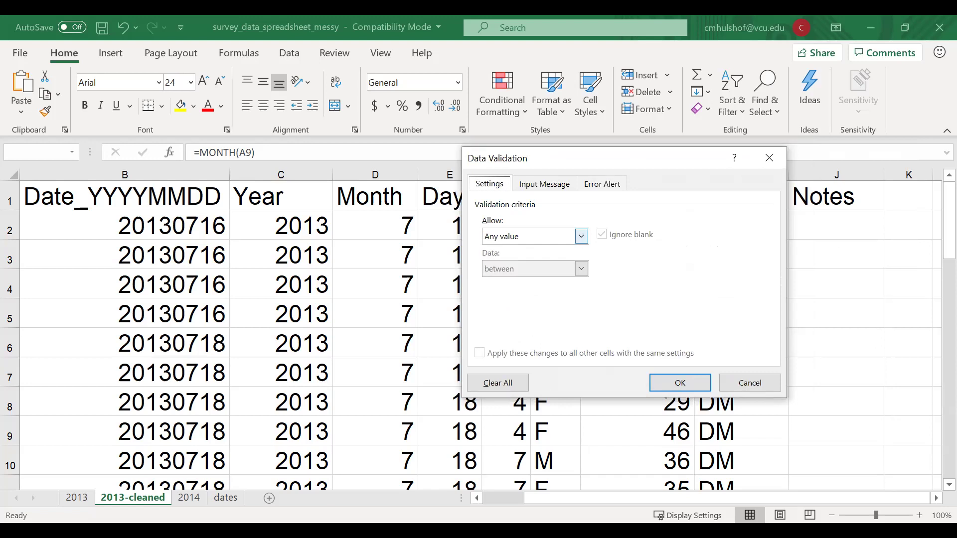
# - Set the rule to Allow: Whole number, Data: between, minimum 1 and maximum 20
pyautogui.click(581, 236)
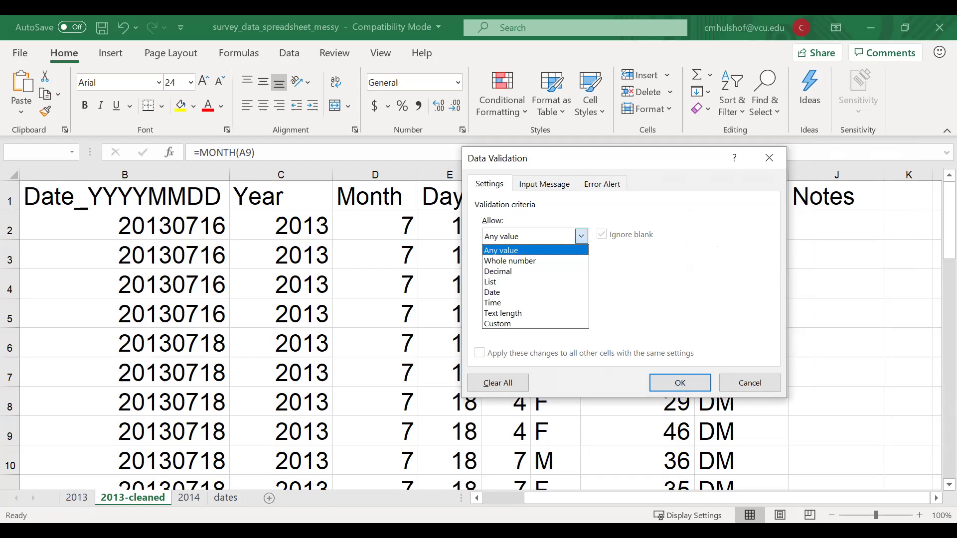
pyautogui.press('Return')
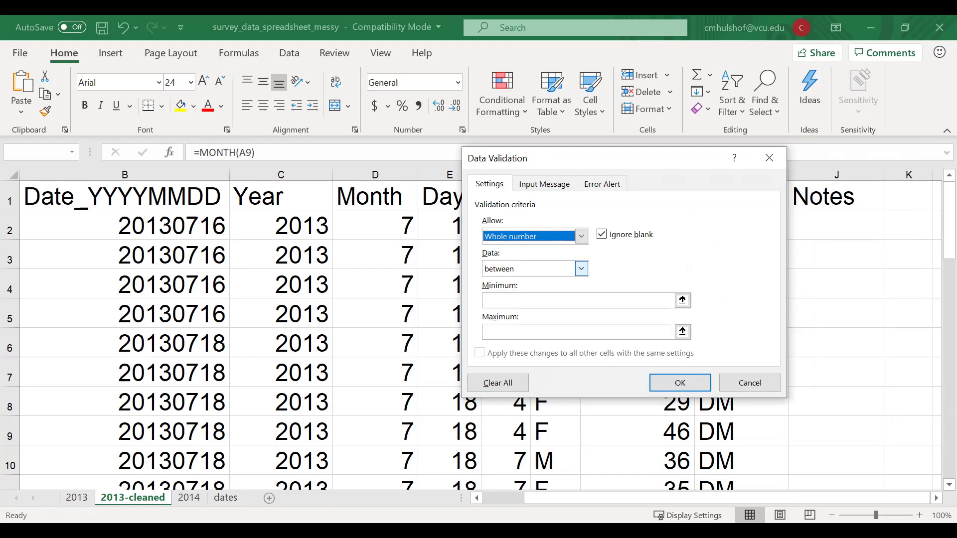
pyautogui.click(581, 269)
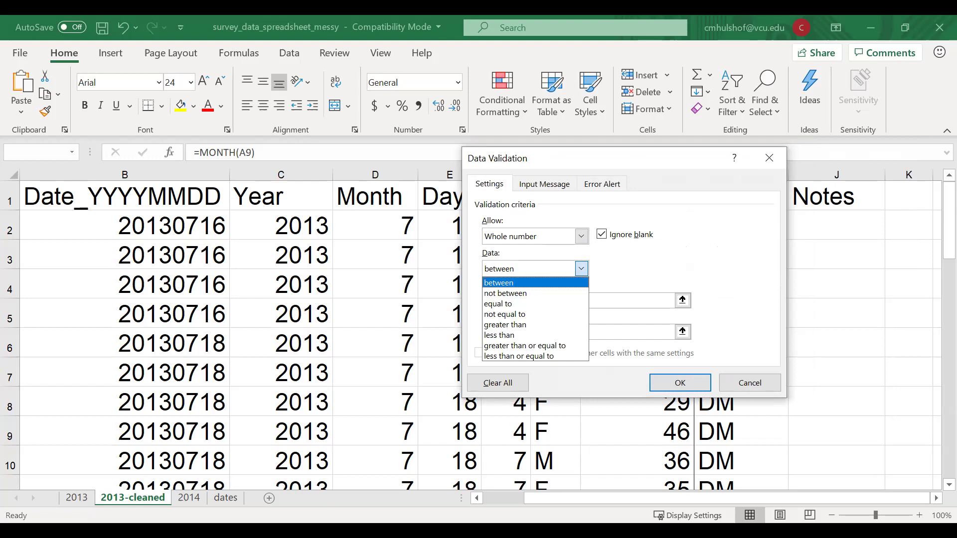
pyautogui.press('Return')
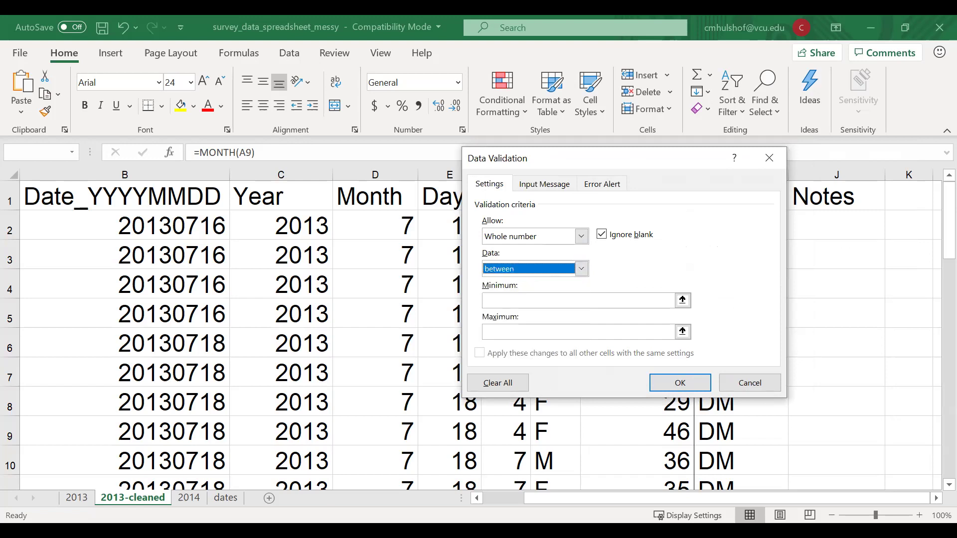
pyautogui.press('Tab')
pyautogui.press('Tab')
pyautogui.write('20')
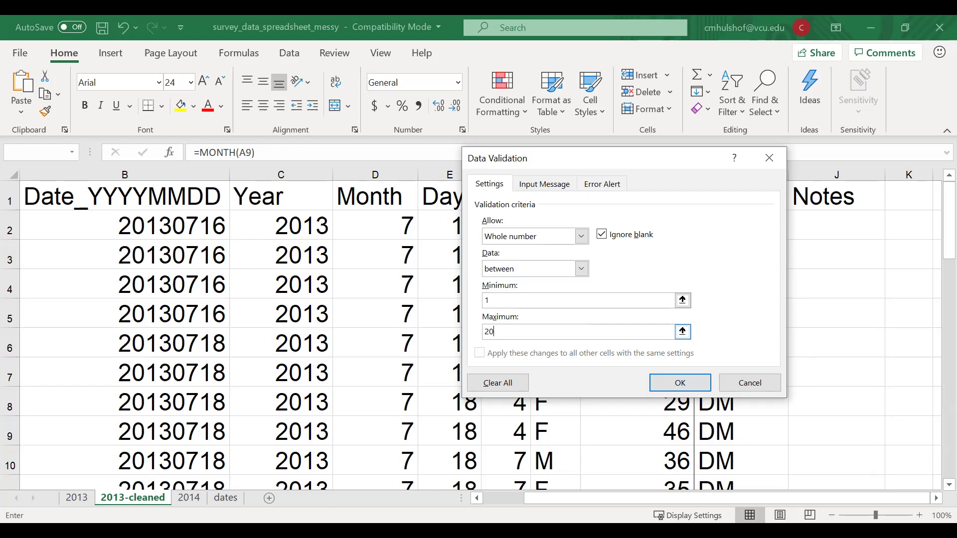
pyautogui.hotkey('ctrl', 'Tab')
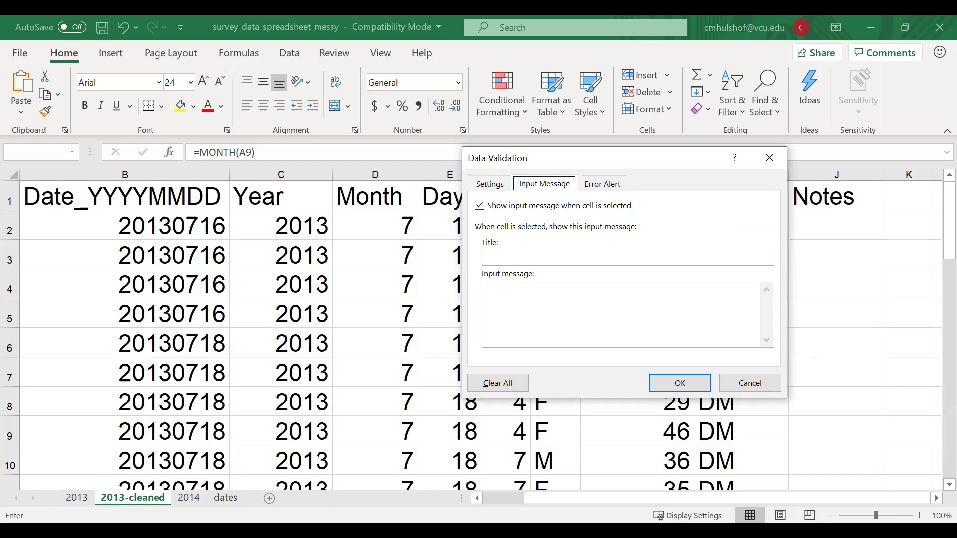
# - Title the input message 'Weight in grams', saying the weight should be a whole number between 1 and 20g
pyautogui.click(485, 257)
pyautogui.write('Weight in grams')
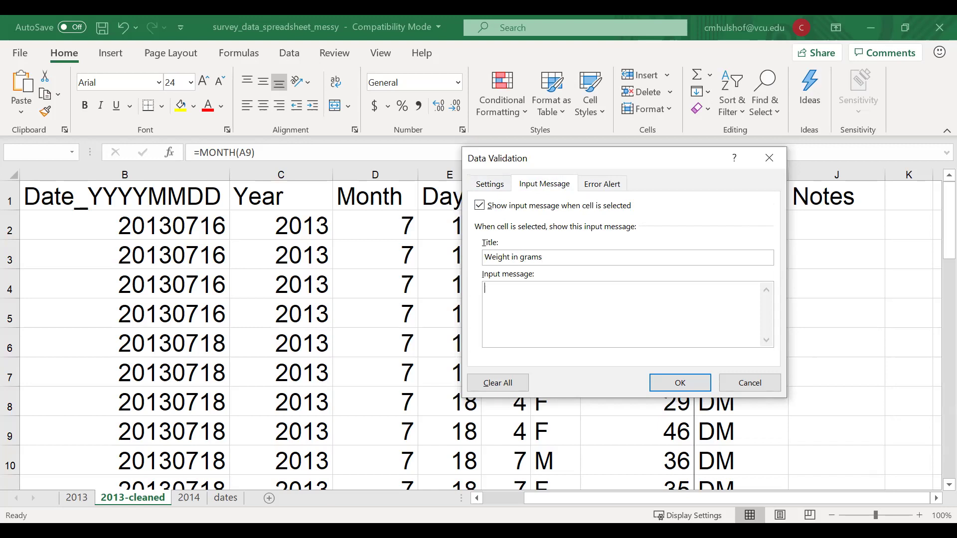
pyautogui.press('Tab')
pyautogui.write('Whole n')
pyautogui.press('BackSpace')
pyautogui.press('BackSpace')
pyautogui.press('BackSpace')
pyautogui.press('BackSpace')
pyautogui.press('BackSpace')
pyautogui.press('BackSpace')
pyautogui.press('BackSpace')
pyautogui.write('The weight in grams should be entered')
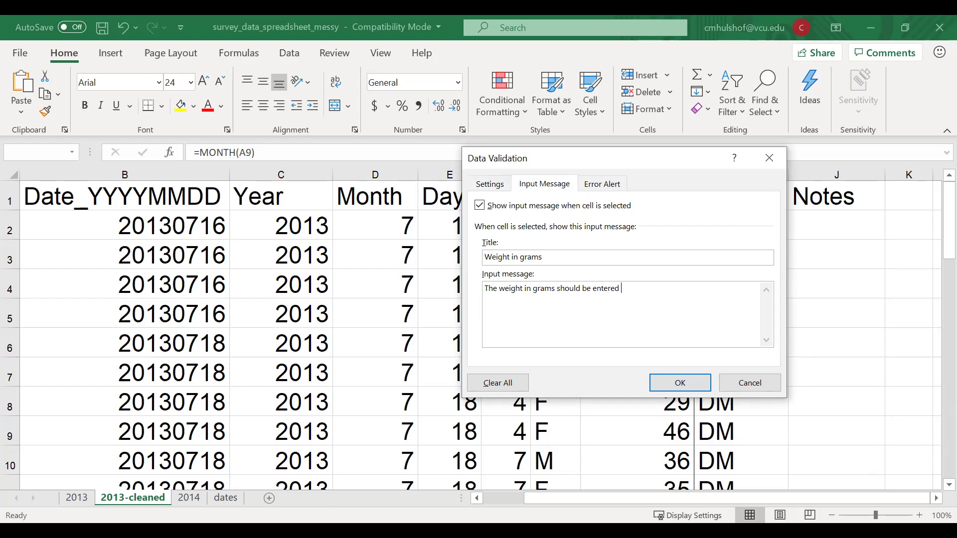
pyautogui.press('BackSpace')
pyautogui.press('BackSpace')
pyautogui.press('BackSpace')
pyautogui.press('BackSpace')
pyautogui.press('BackSpace')
pyautogui.press('BackSpace')
pyautogui.press('BackSpace')
pyautogui.press('BackSpace')
pyautogui.write('a whole number between 1 and 20g.')
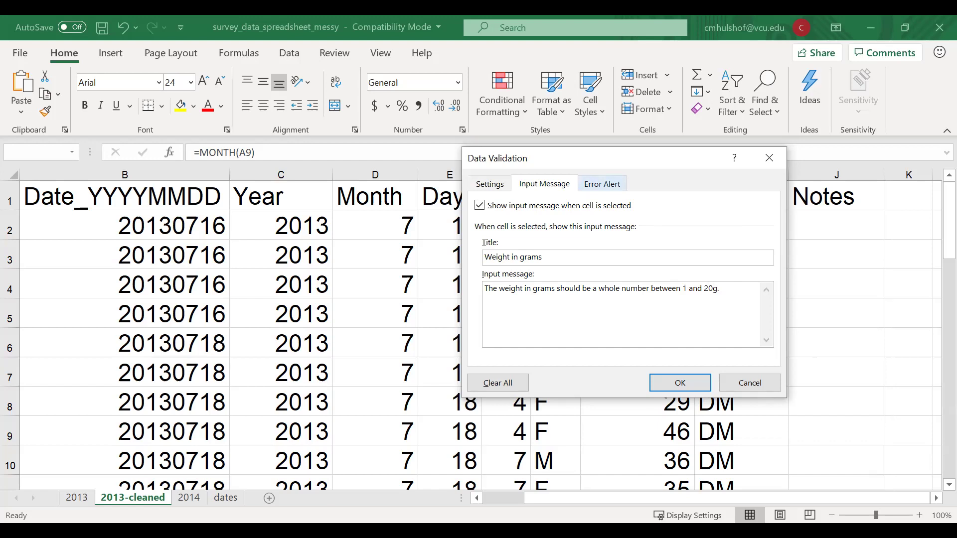
# - Keep the Stop alert style, titled 'Check data entered', message 'Whole numbers between 1 and 20g should be entered.'
pyautogui.click(602, 184)
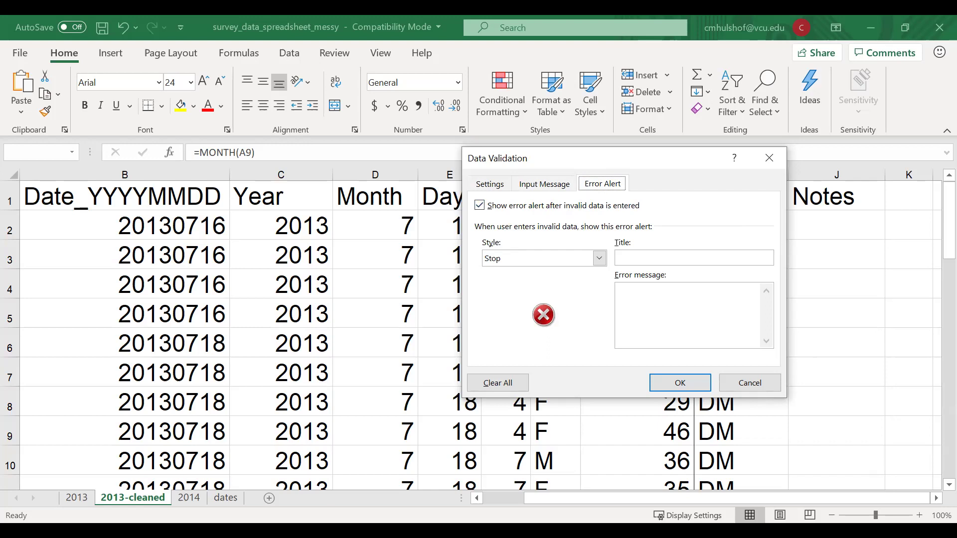
pyautogui.click(599, 258)
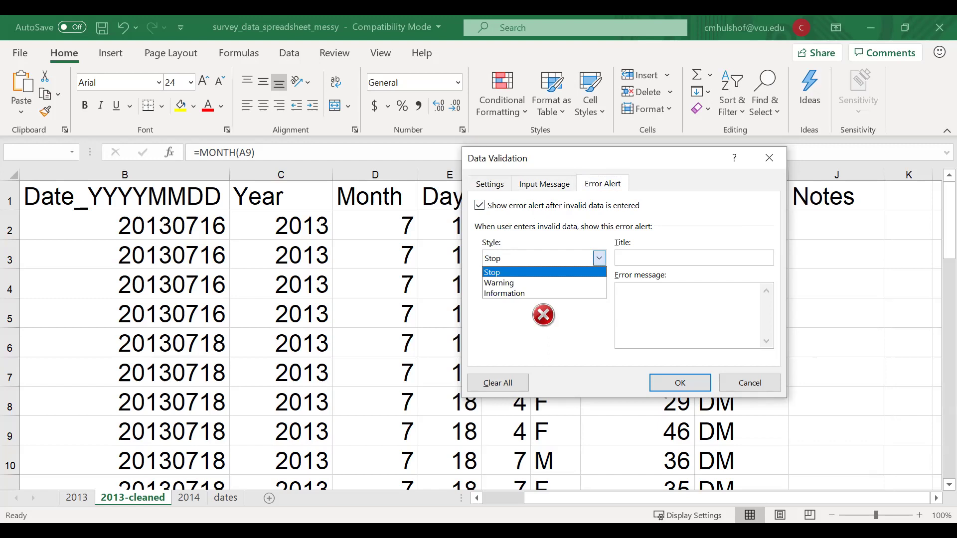
pyautogui.click(647, 258)
pyautogui.write('Check data ')
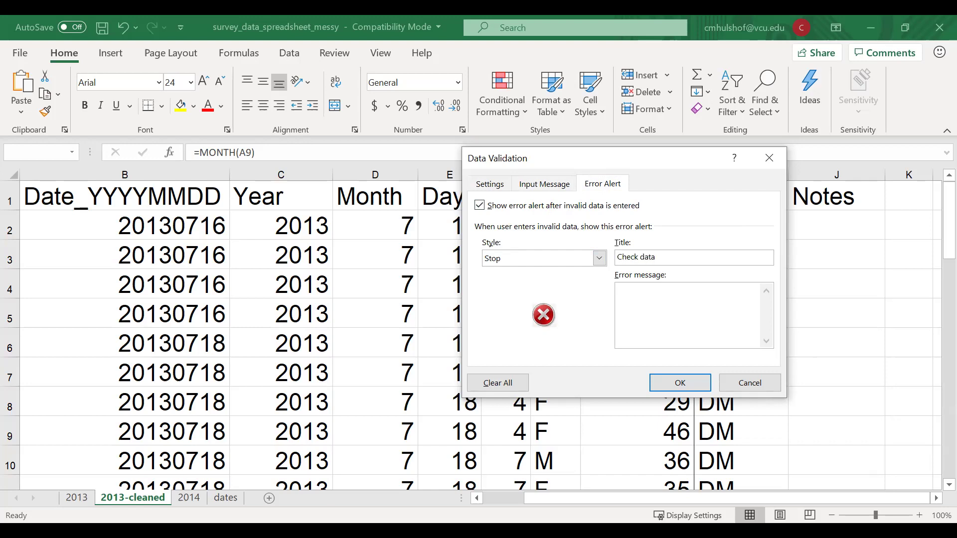
pyautogui.write('accuracy')
pyautogui.hotkey('ctrl', 'shift', 'Left')
pyautogui.write('entered')
pyautogui.write('Whole numbers be')
pyautogui.write('tween 1 and 20g')
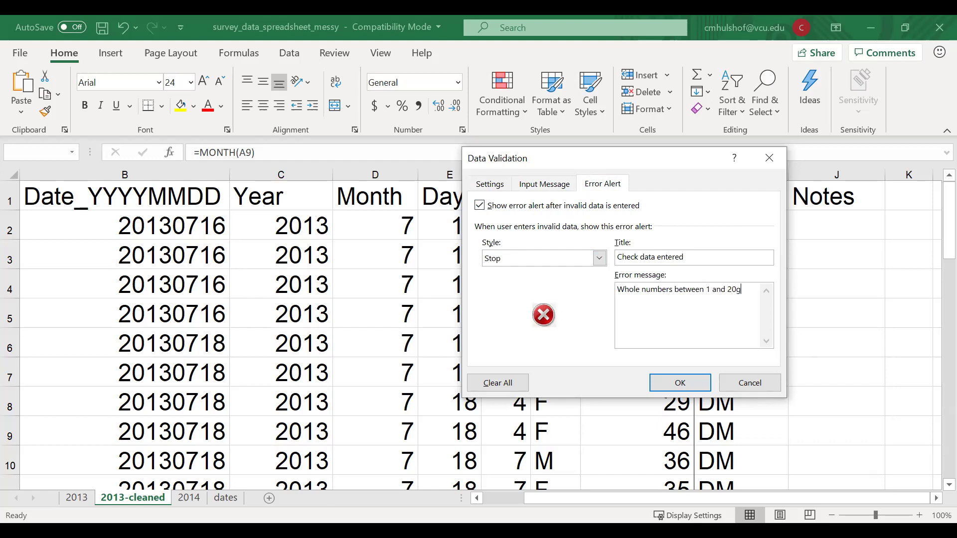
pyautogui.write(' should be entered.')
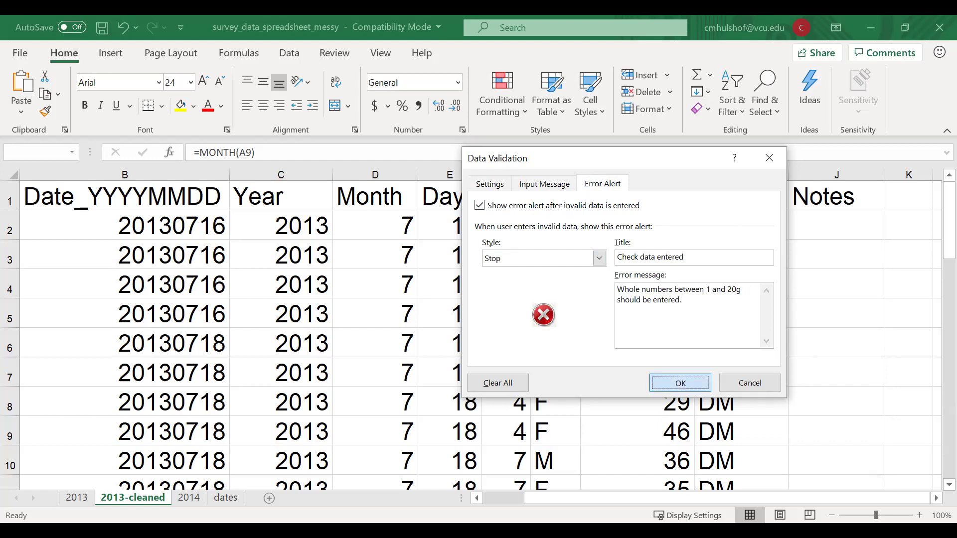
# - Apply the weight rule, test it with an out-of-range weight, then retry and cancel the rejected entry
pyautogui.click(680, 382)
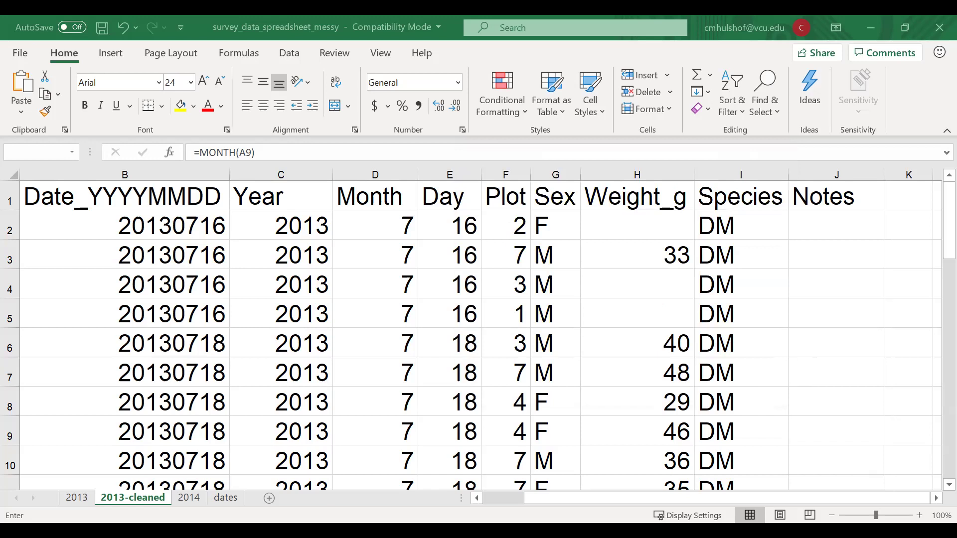
pyautogui.press('Return')
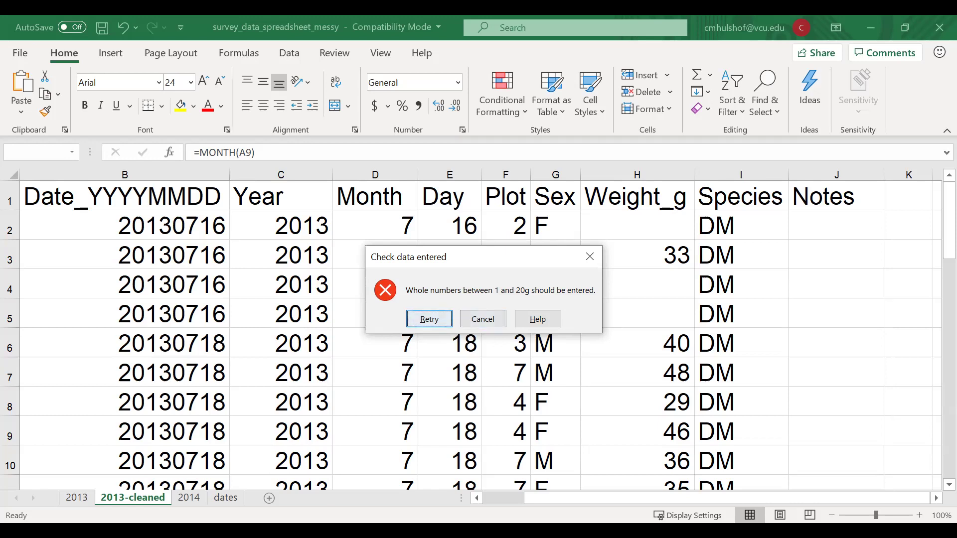
pyautogui.press('Return')
pyautogui.press('Escape')
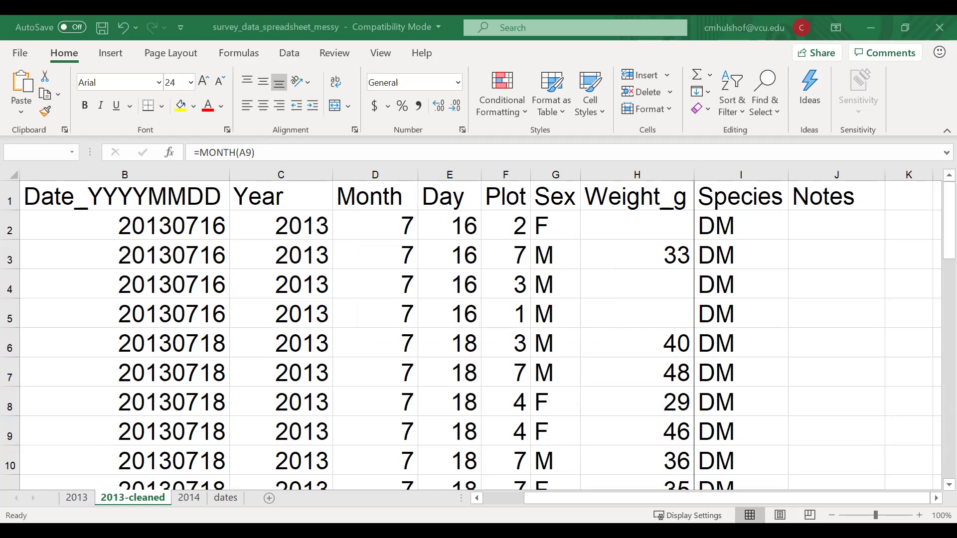
# - Create a List validation rule with source 'DM, DO, DS, PP, PM'
pyautogui.hotkey('alt', 'a')
pyautogui.press('v')
pyautogui.press('v')
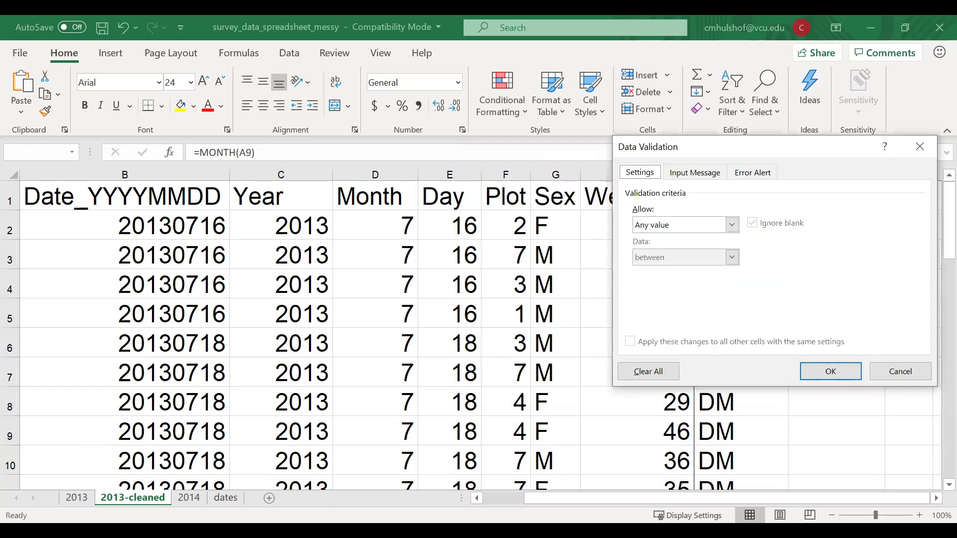
pyautogui.click(732, 224)
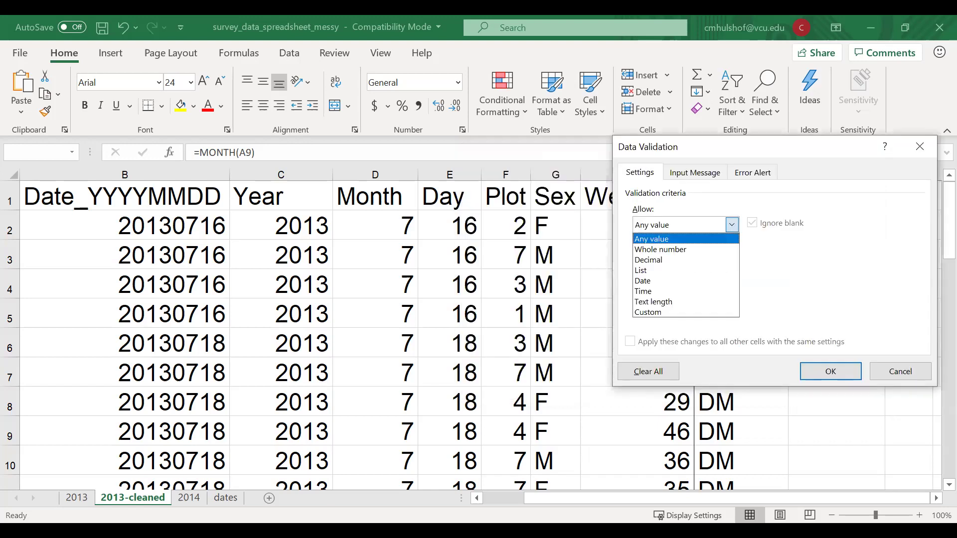
pyautogui.press('Down')
pyautogui.press('Down')
pyautogui.press('Down')
pyautogui.press('Return')
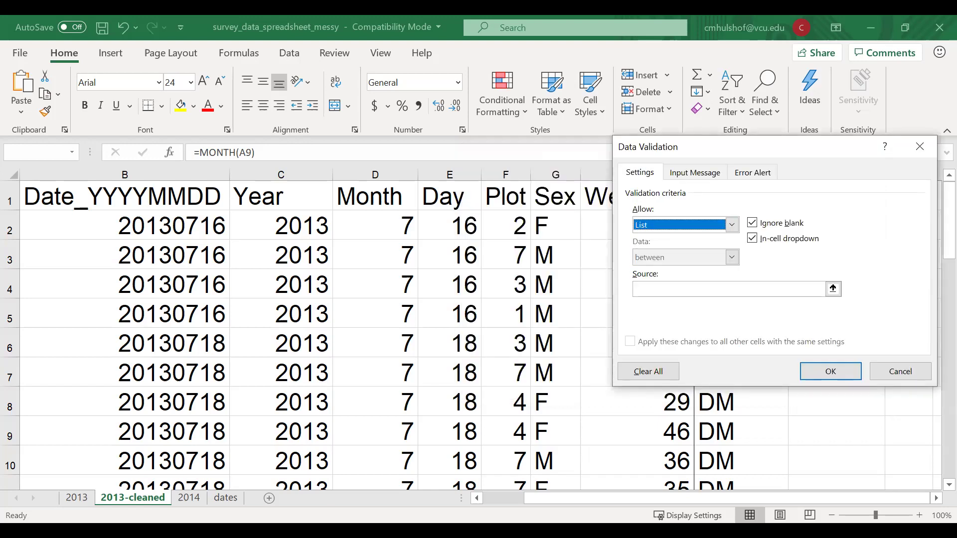
pyautogui.click(697, 289)
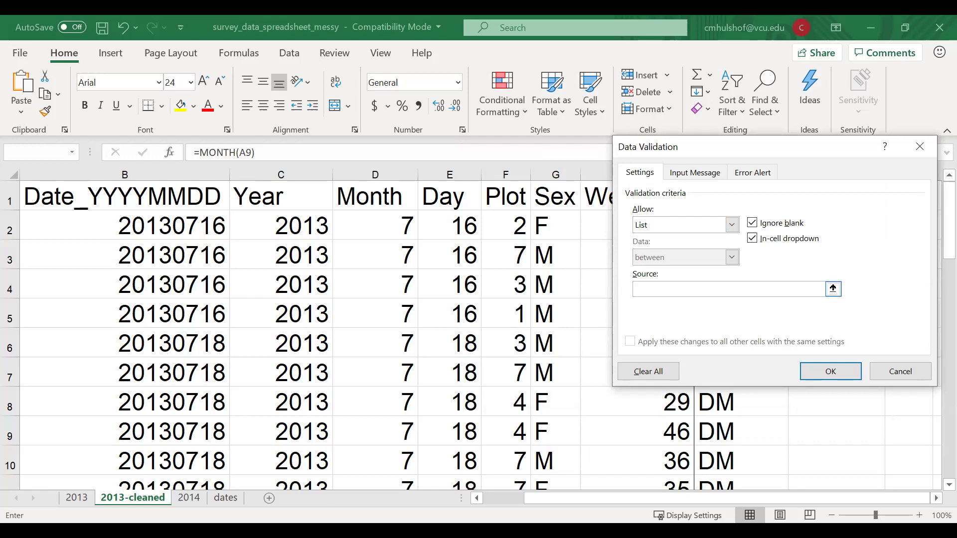
pyautogui.write('DM, DO, DS, PP, PM')
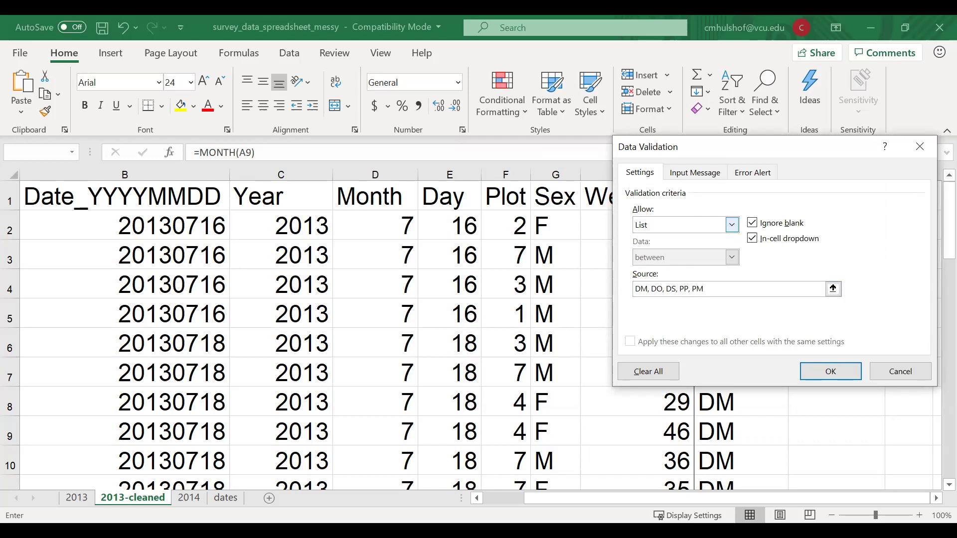
# - Add an input message titled 'Use species codes provided' with text 'Enter the species code'
pyautogui.click(668, 172)
pyautogui.click(698, 245)
pyautogui.write('Use')
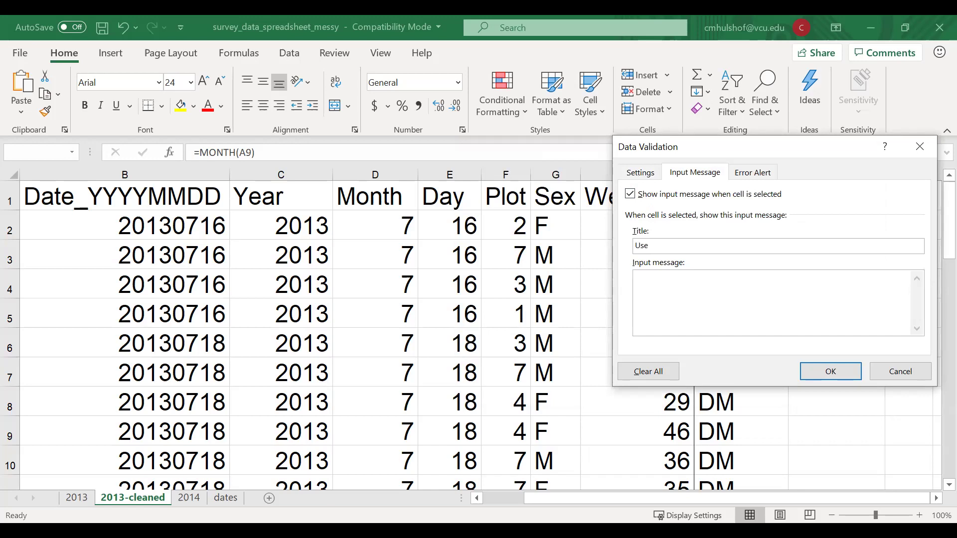
pyautogui.write(' species codes providedEnter the species cod')
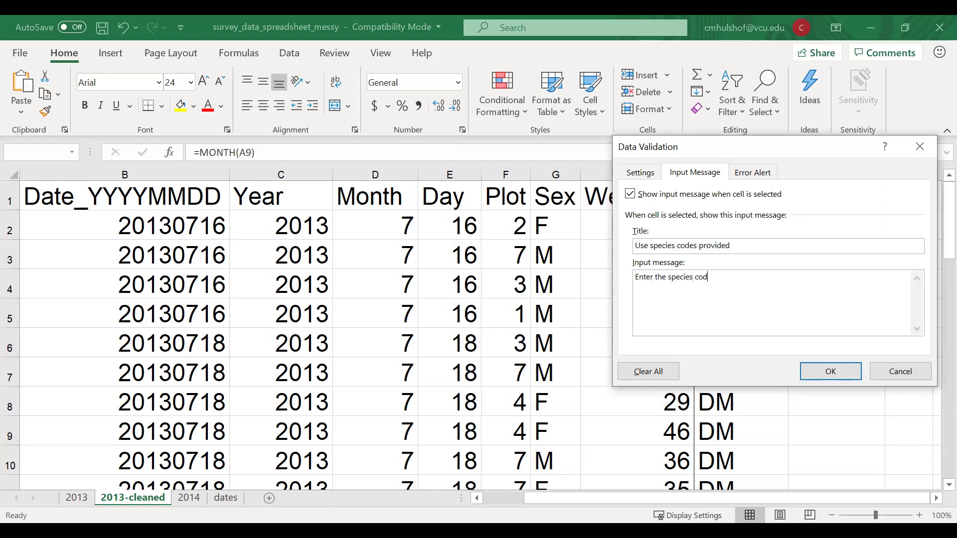
pyautogui.write('e')
# - Set a Warning alert titled 'Is this a new species?' urging use of the provided species codes, and apply it
pyautogui.hotkey('ctrl', 'Tab')
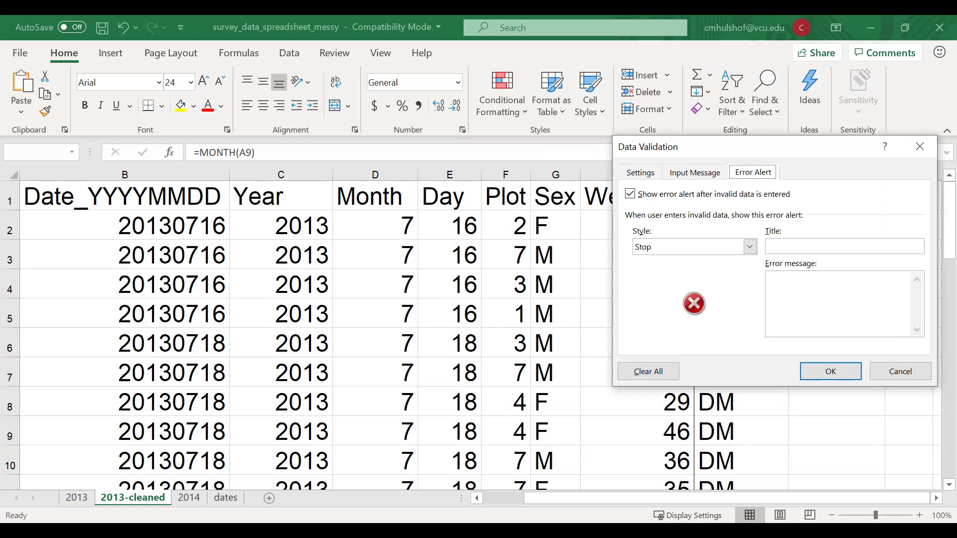
pyautogui.click(749, 247)
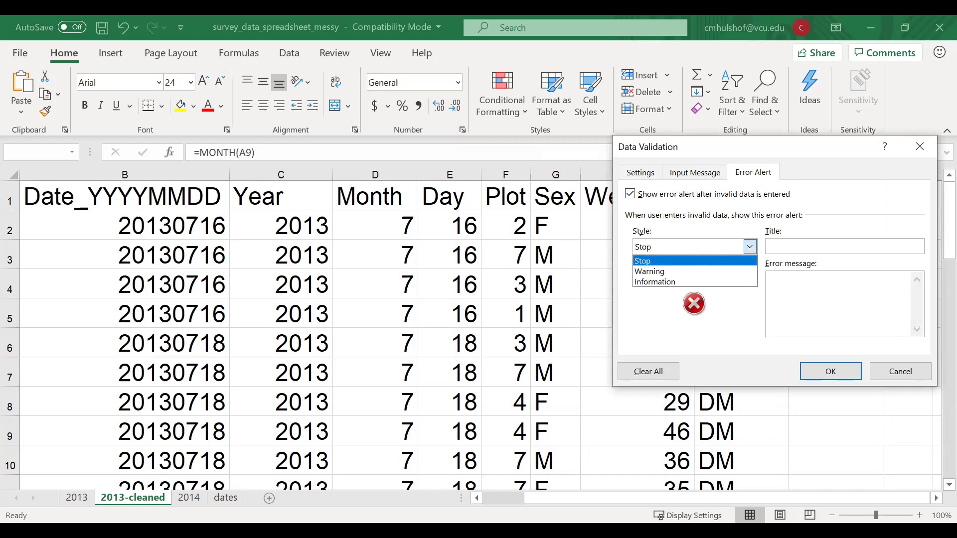
pyautogui.press('Down')
pyautogui.press('Return')
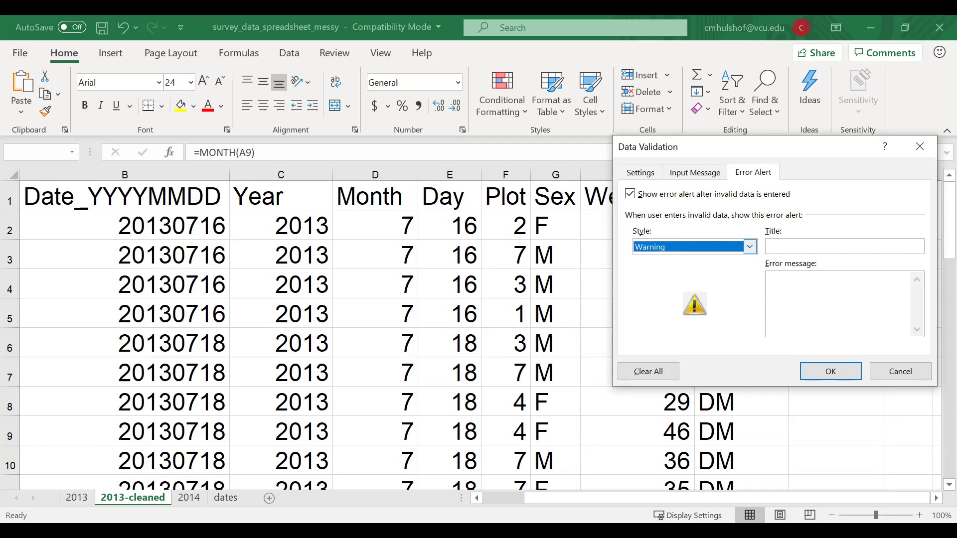
pyautogui.press('Tab')
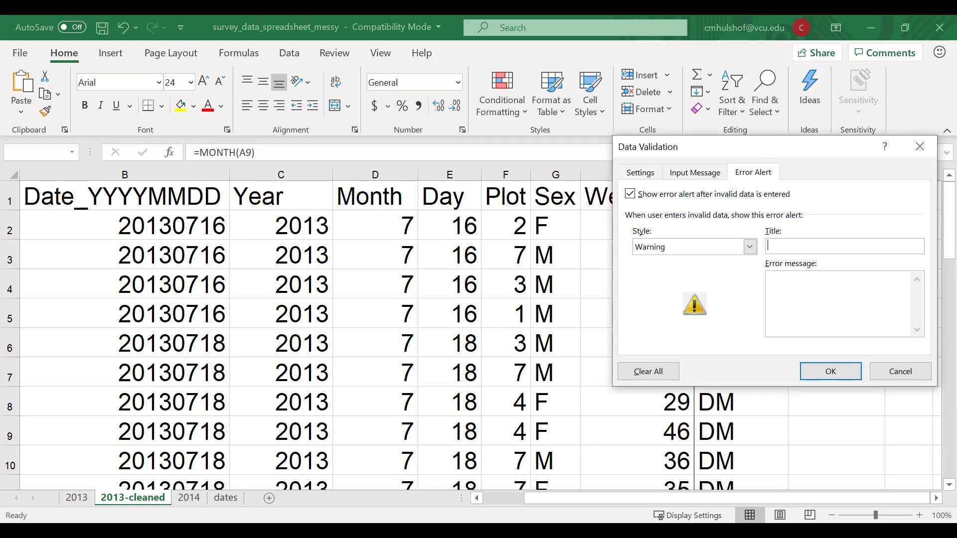
pyautogui.write('Is this a new species?')
pyautogui.click(768, 277)
pyautogui.write('If this species is not on')
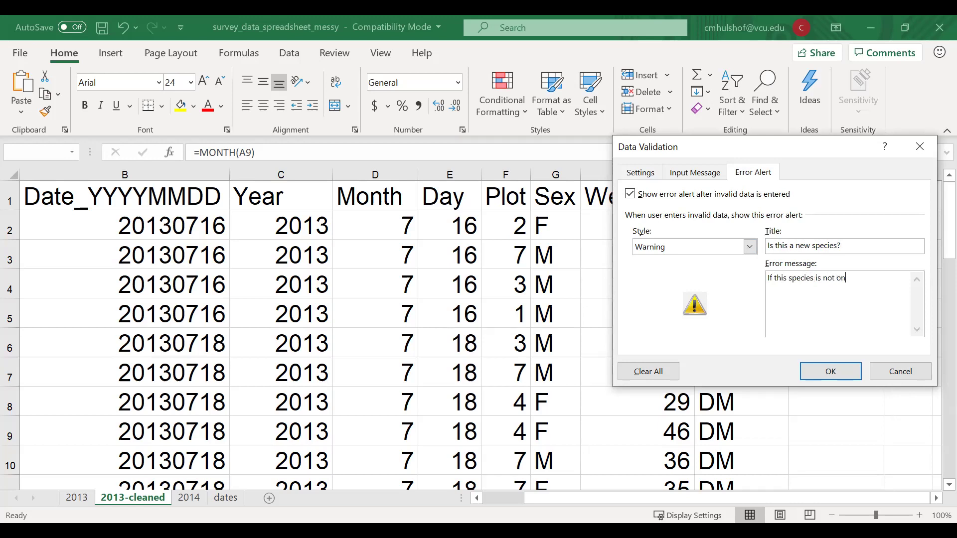
pyautogui.press('BackSpace')
pyautogui.press('BackSpace')
pyautogui.press('BackSpace')
pyautogui.press('BackSpace')
pyautogui.write('on the list, then use the species co')
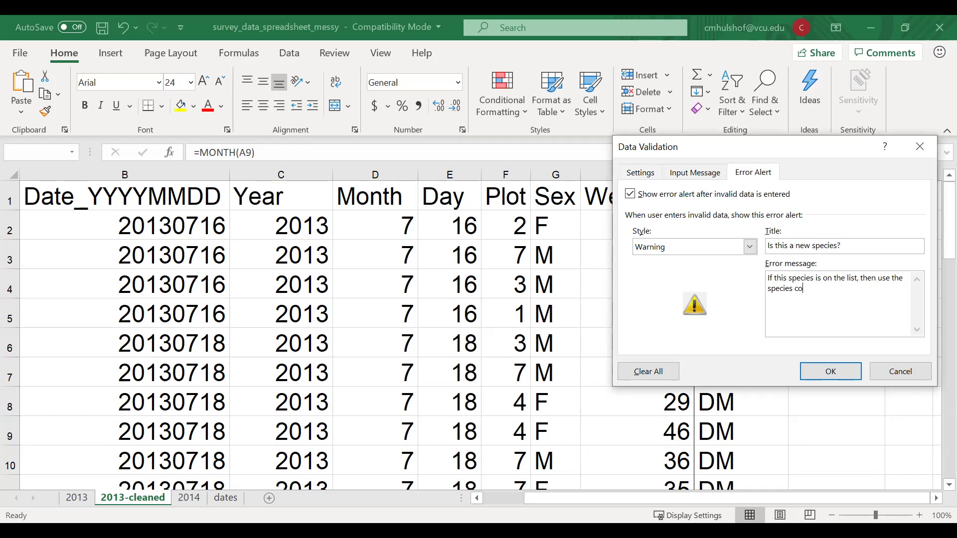
pyautogui.write('des provided.')
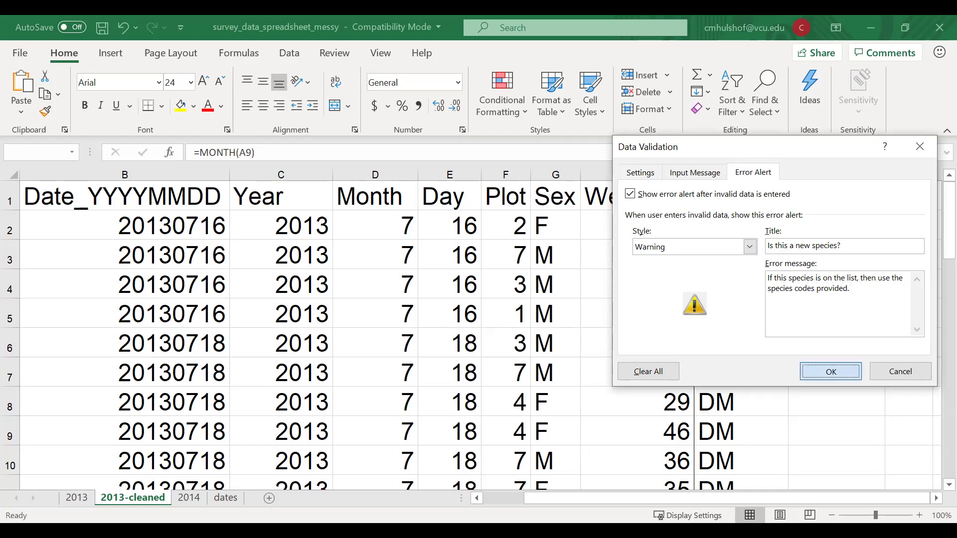
pyautogui.click(830, 371)
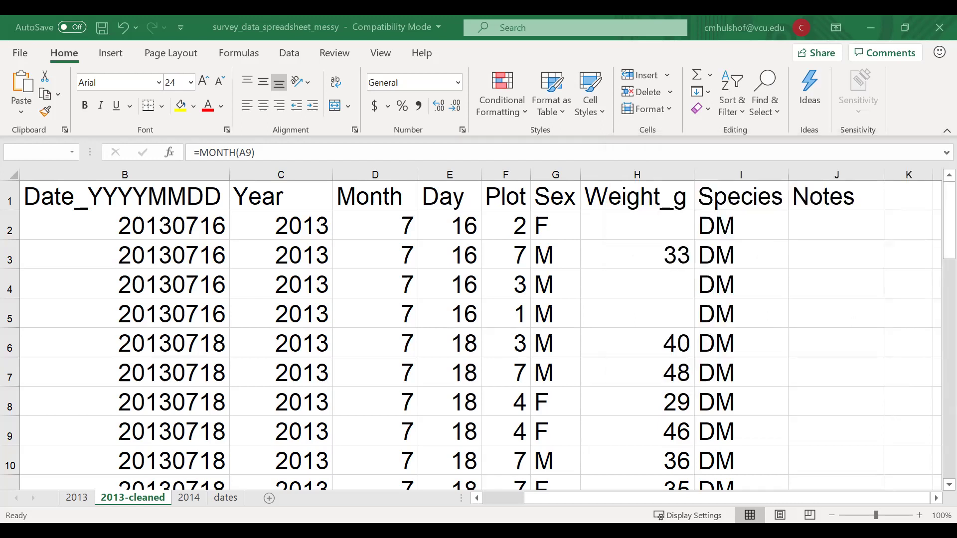
pyautogui.hotkey('alt', 'Down')
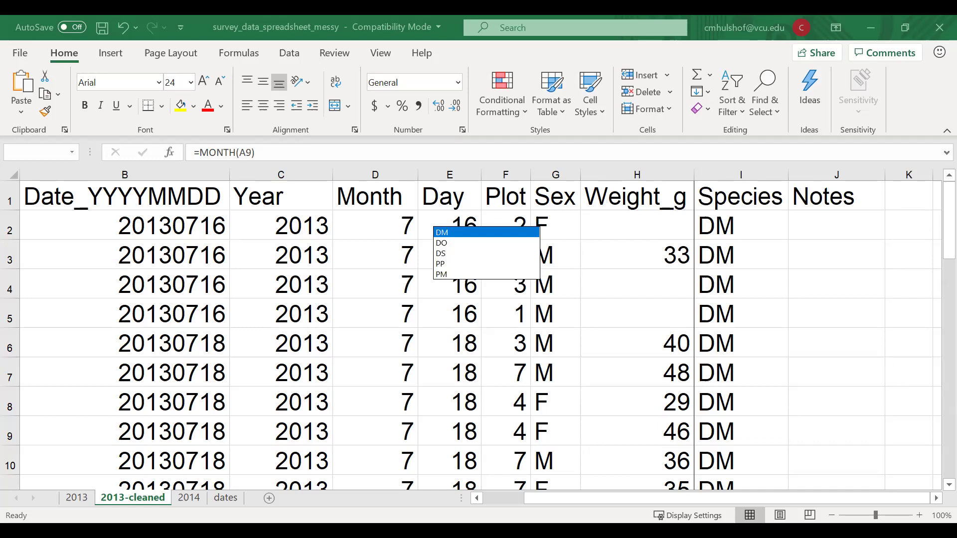
pyautogui.press('Down')
pyautogui.press('Down')
pyautogui.press('Down')
pyautogui.press('Down')
pyautogui.press('Up')
pyautogui.press('Up')
pyautogui.press('Up')
pyautogui.press('Down')
pyautogui.press('Up')
pyautogui.press('Escape')
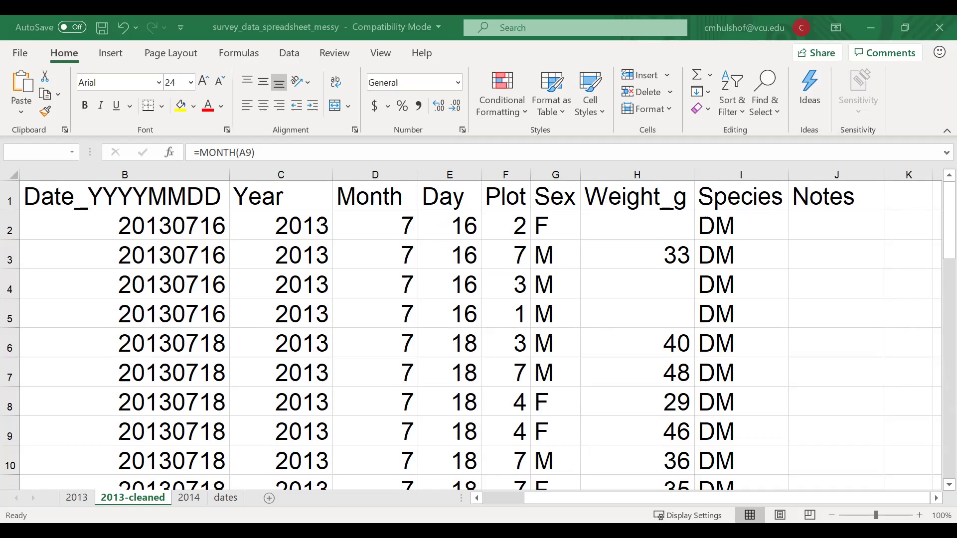
pyautogui.hotkey('alt', 'Down')
pyautogui.press('Escape')
pyautogui.press('F2')
pyautogui.press('Return')
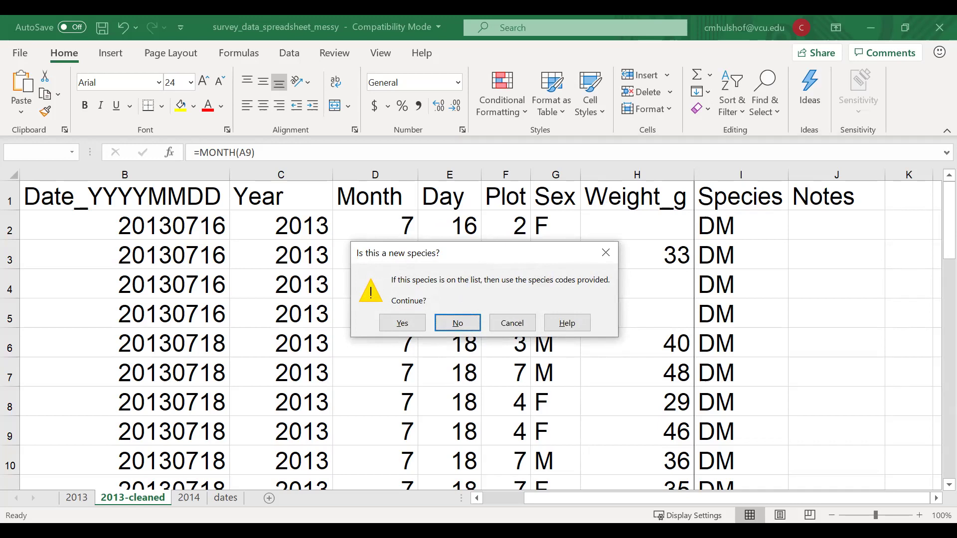
pyautogui.press('Left')
pyautogui.press('Return')
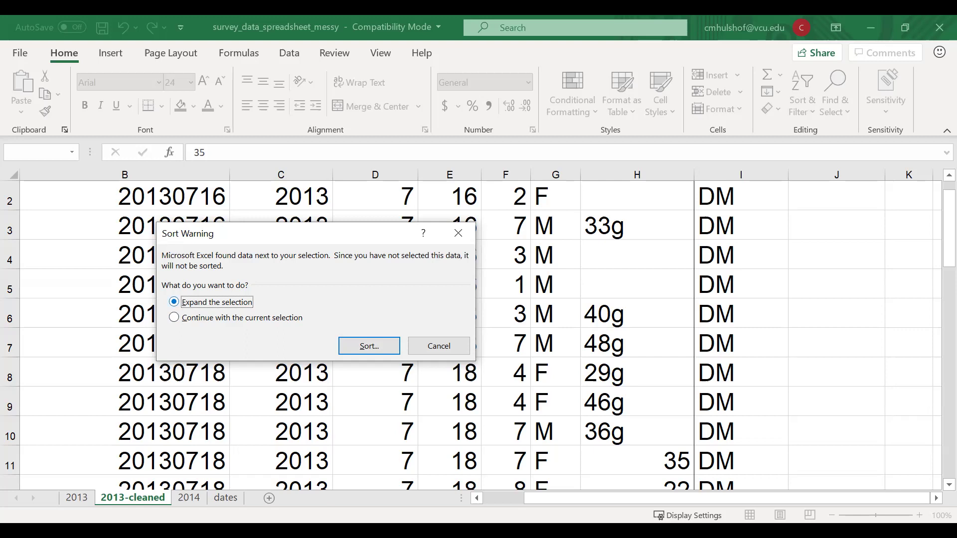
pyautogui.click(174, 317)
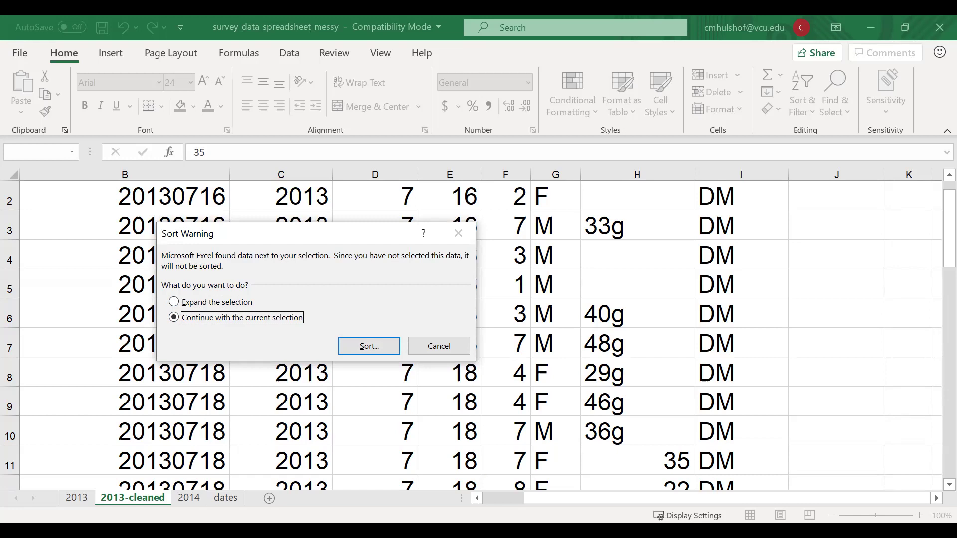
pyautogui.moveTo(299, 233); pyautogui.dragTo(318, 207)
pyautogui.press('Return')
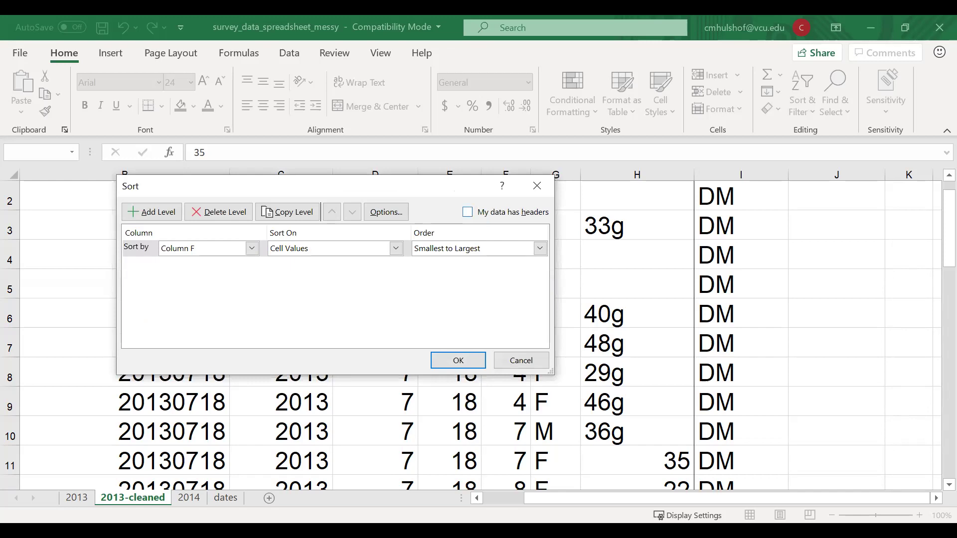
pyautogui.hotkey('alt', 'h')
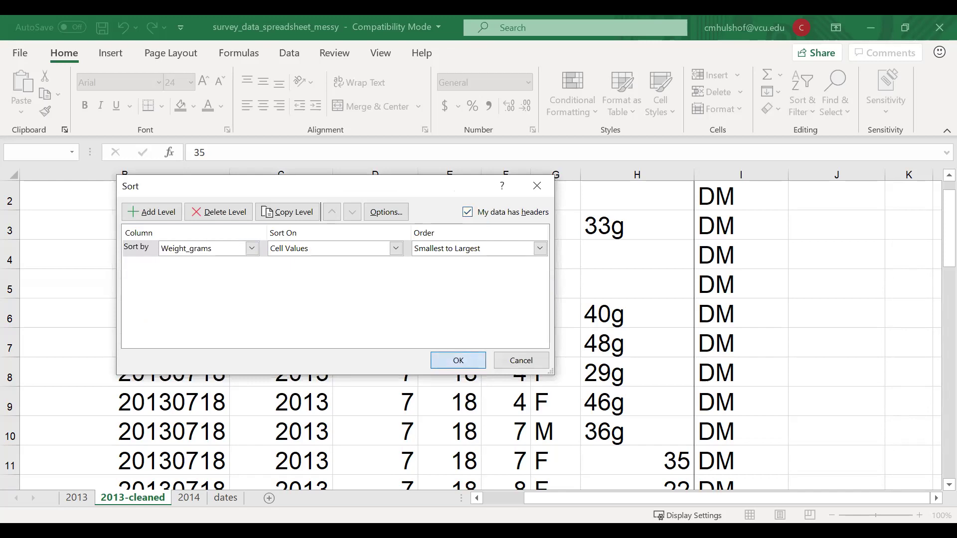
pyautogui.press('Return')
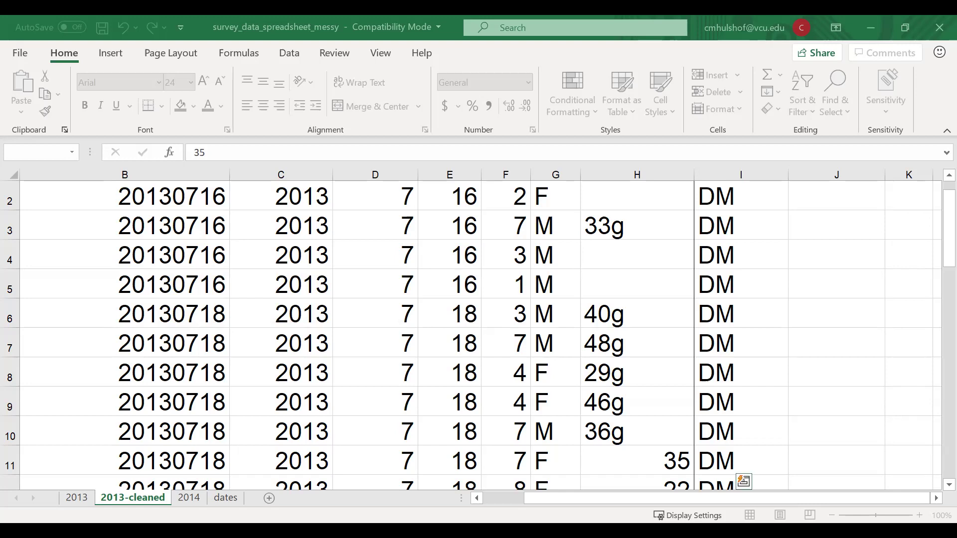
pyautogui.hotkey('alt', 'h')
pyautogui.press('s')
pyautogui.press('s')
pyautogui.press('Tab')
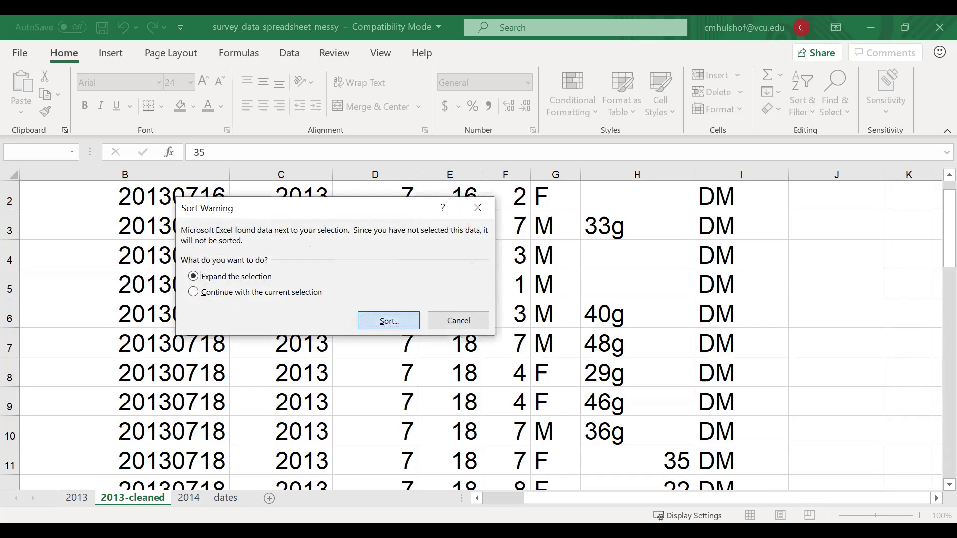
pyautogui.click(396, 322)
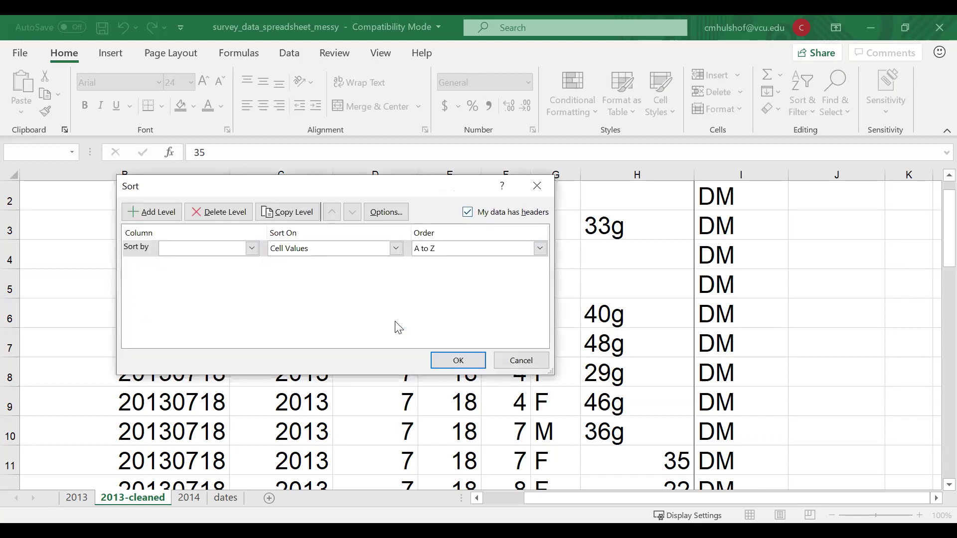
pyautogui.hotkey('alt', 'Down')
pyautogui.press('Down')
pyautogui.press('Down')
pyautogui.press('Down')
pyautogui.press('Down')
pyautogui.press('Down')
pyautogui.press('Return')
pyautogui.press('Tab')
pyautogui.press('Tab')
pyautogui.hotkey('alt', 'Down')
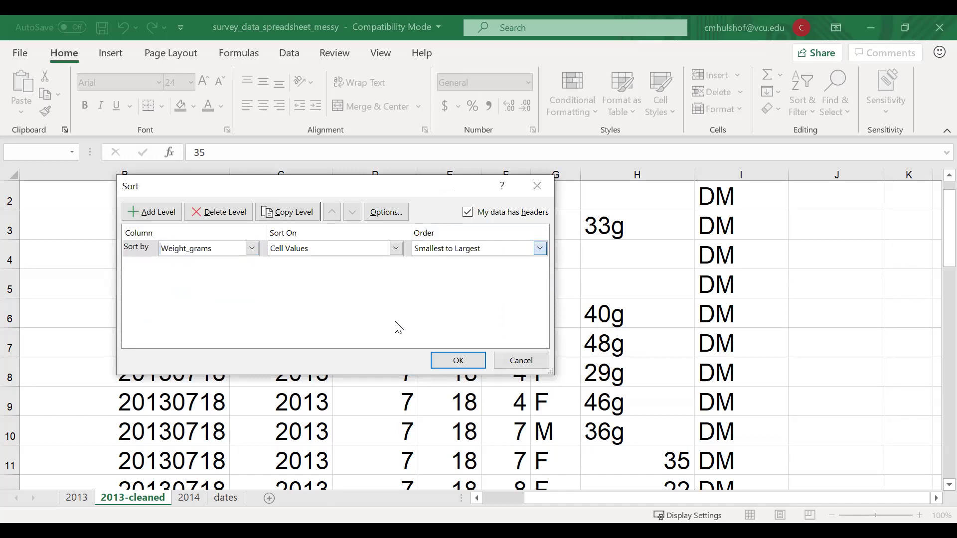
pyautogui.press('Return')
pyautogui.press('Tab')
pyautogui.press('Return')
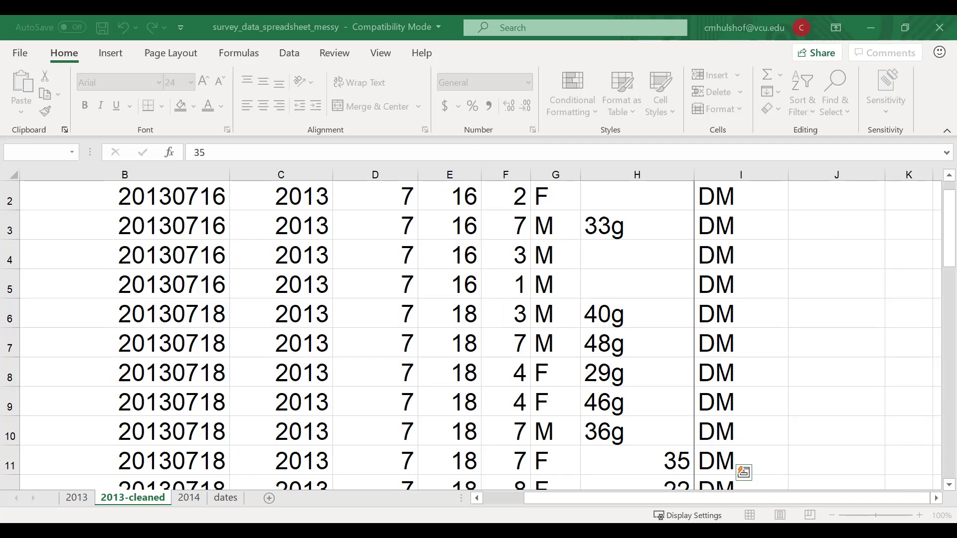
# - Replace every 'g' with nothing across the sheet (11 replacements) and close Find and Replace
pyautogui.hotkey('ctrl', 'f')
pyautogui.hotkey('ctrl', 'h')
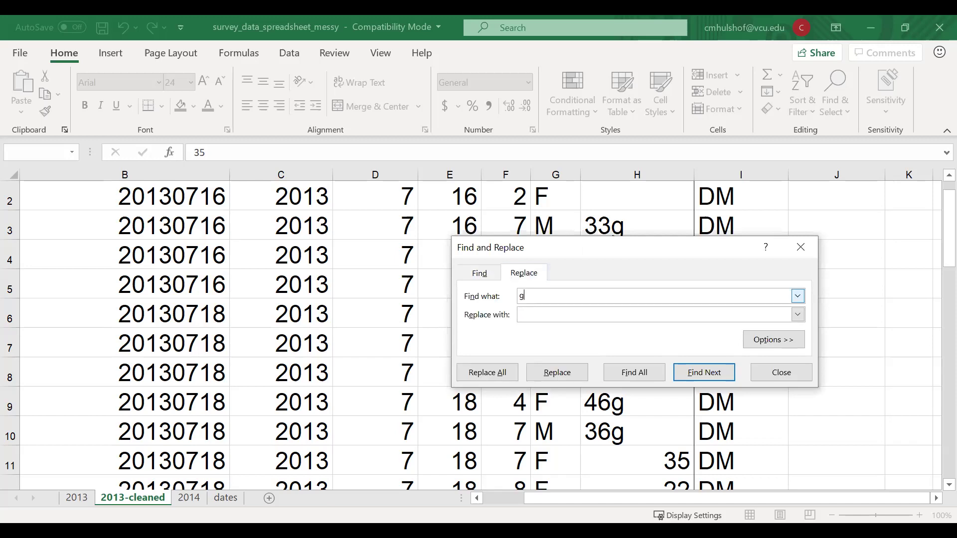
pyautogui.press('Tab')
pyautogui.hotkey('alt', 'a')
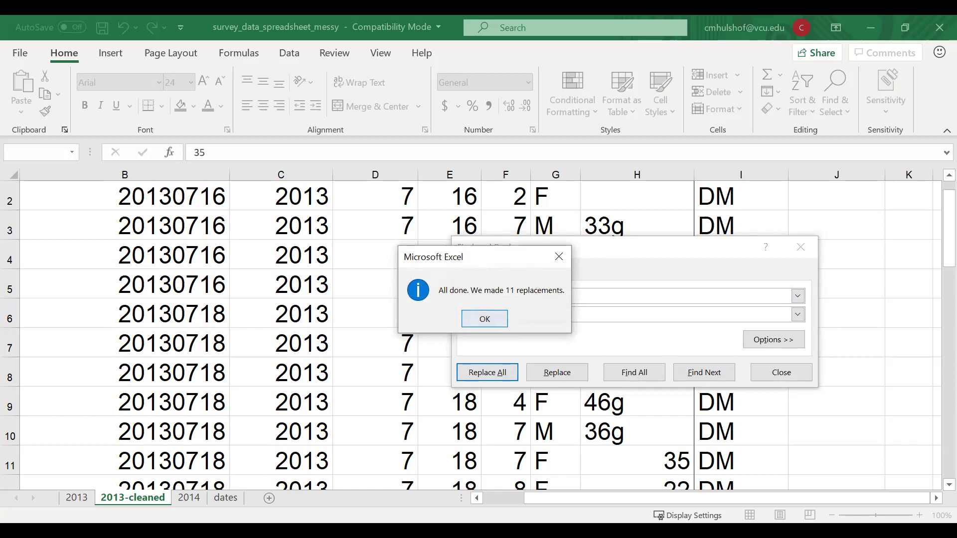
pyautogui.press('Return')
pyautogui.press('Escape')
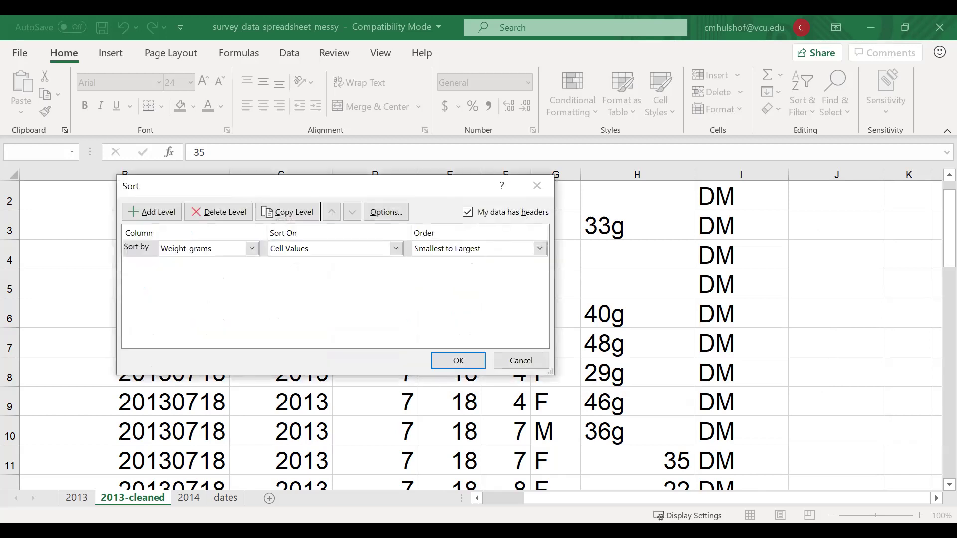
# - Dismiss the Sort dialog with Escape, leaving the rows unsorted
pyautogui.press('Escape')
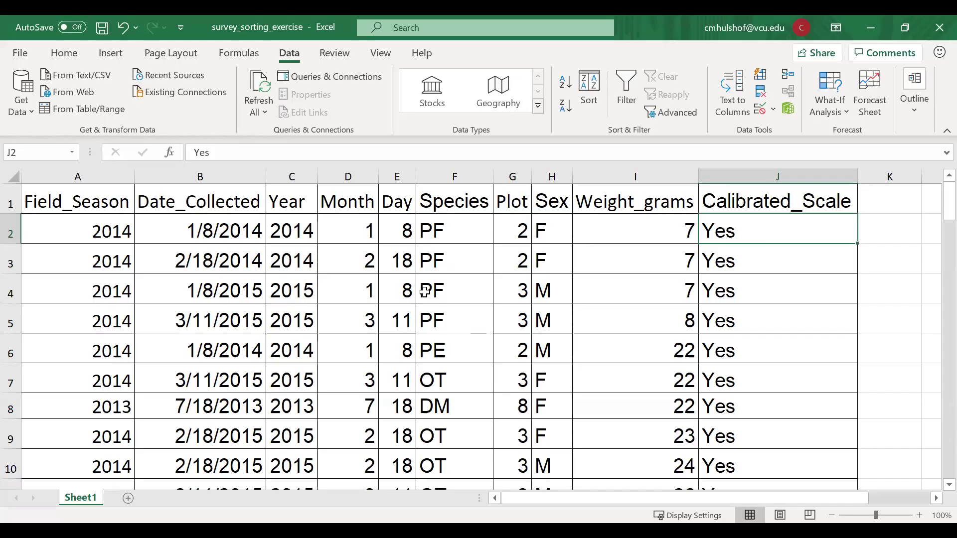
# - Select various header cells: row A1:J1, Date_Collected, Year/Month/Day, and the Weight_grams column
pyautogui.moveTo(103, 211); pyautogui.dragTo(778, 200)
pyautogui.click(214, 196)
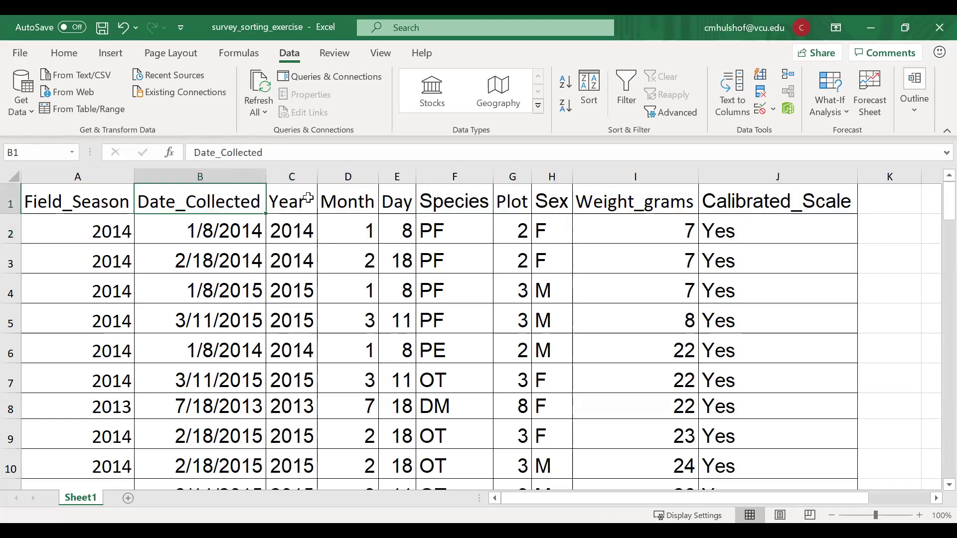
pyautogui.moveTo(300, 203); pyautogui.dragTo(414, 200)
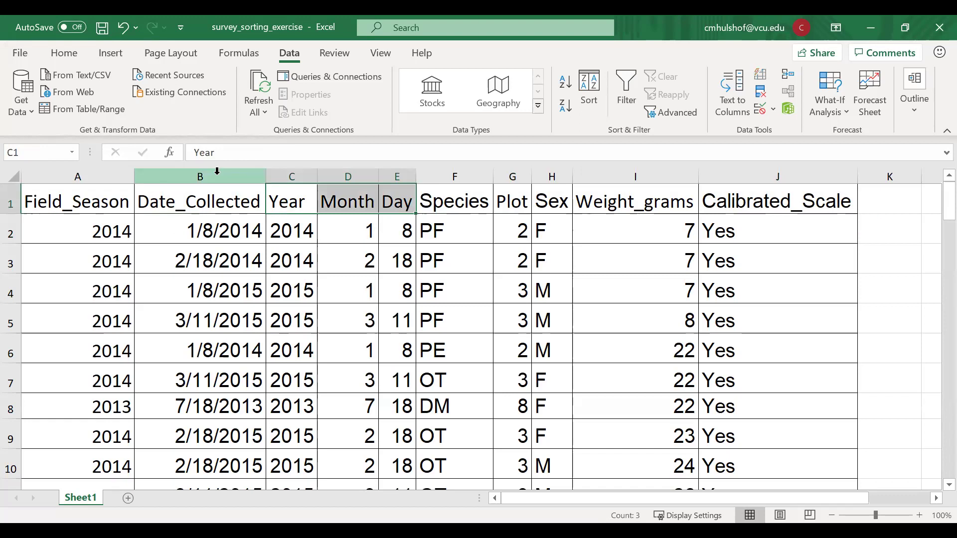
pyautogui.click(309, 197)
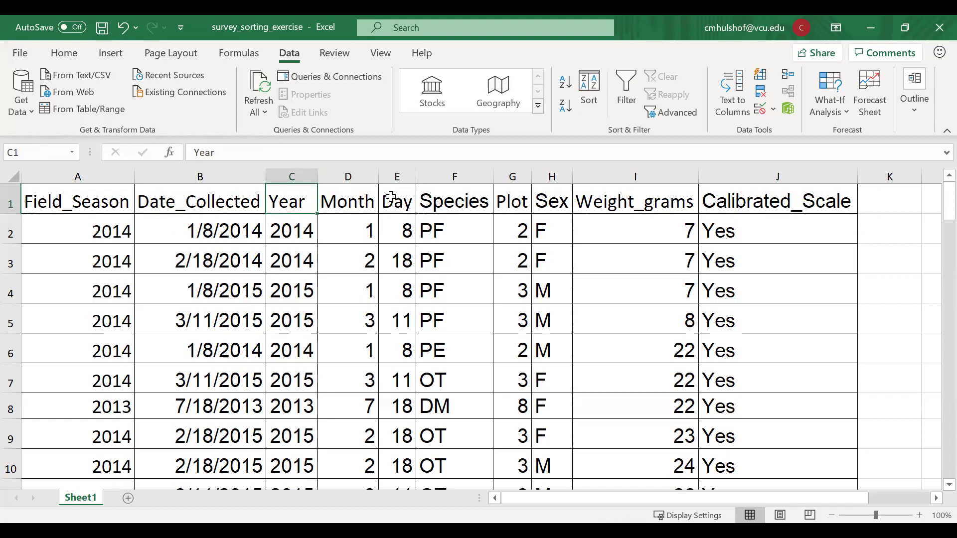
pyautogui.click(637, 176)
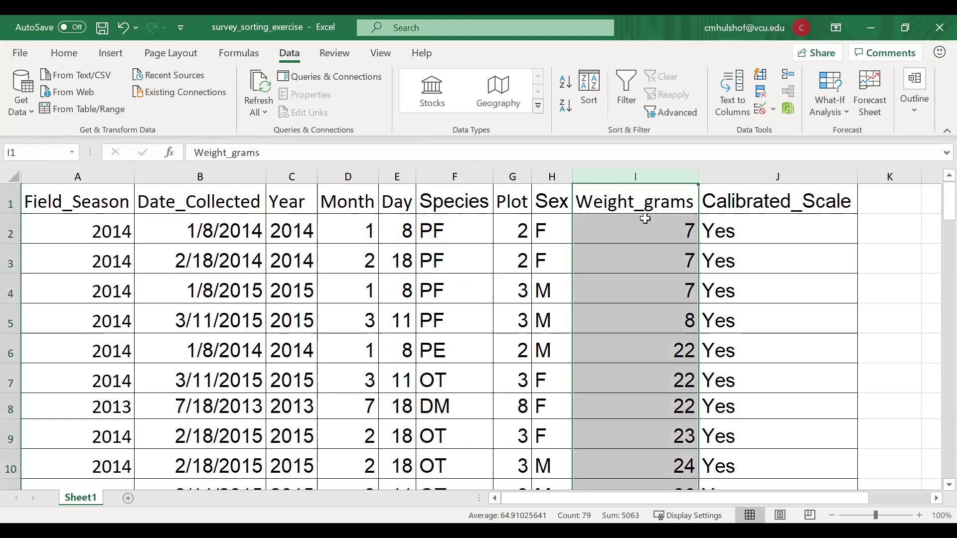
pyautogui.click(677, 203)
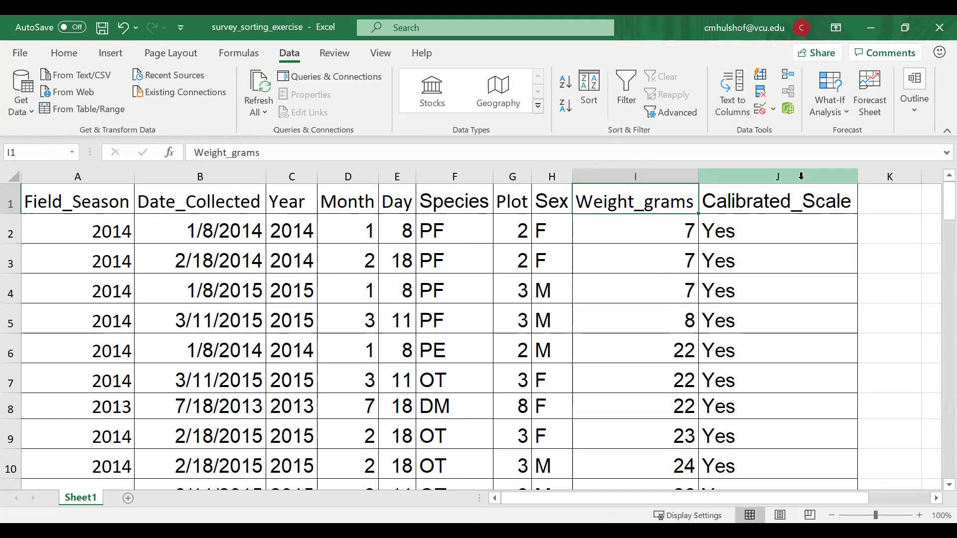
# - Enter the heading 'Notes' in cell K1
pyautogui.click(875, 192)
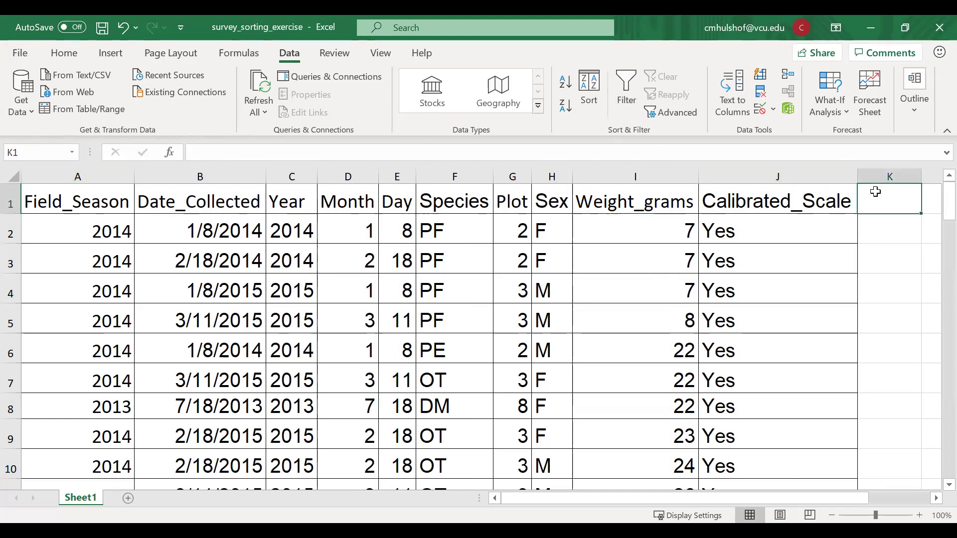
pyautogui.write('Notes')
pyautogui.press('Return')
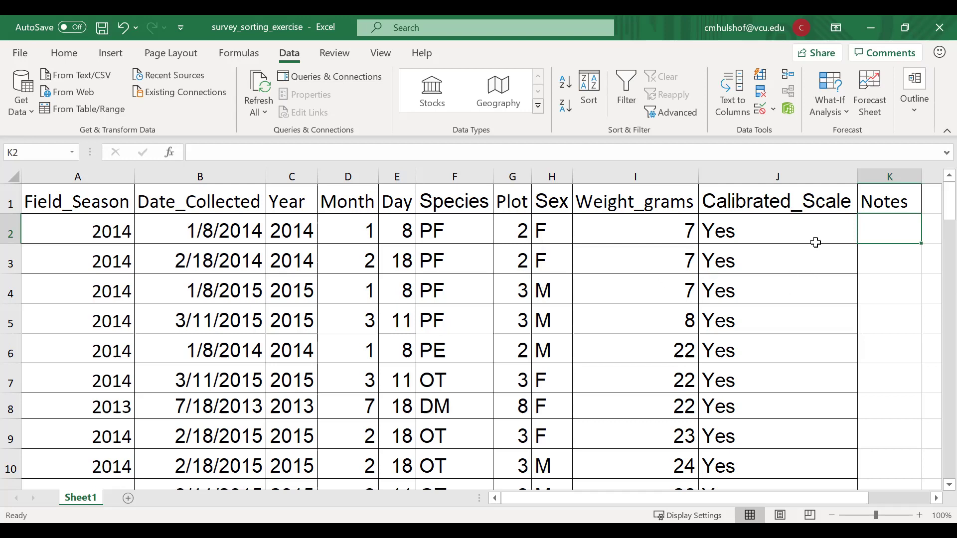
# - Save the workbook in Downloads as survey_sorting_exercise, type CSV (Comma delimited) (*.csv), and confirm
pyautogui.click(24, 53)
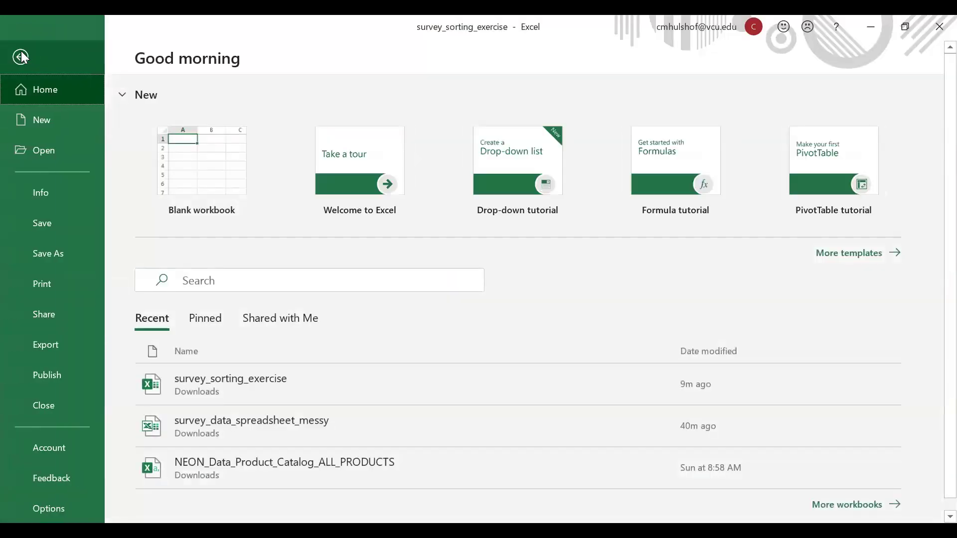
pyautogui.click(54, 254)
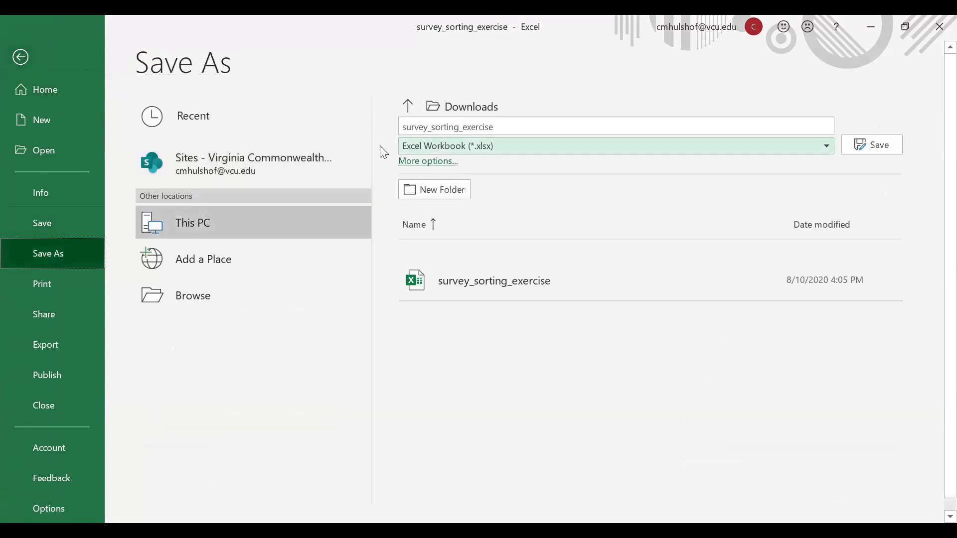
pyautogui.click(534, 149)
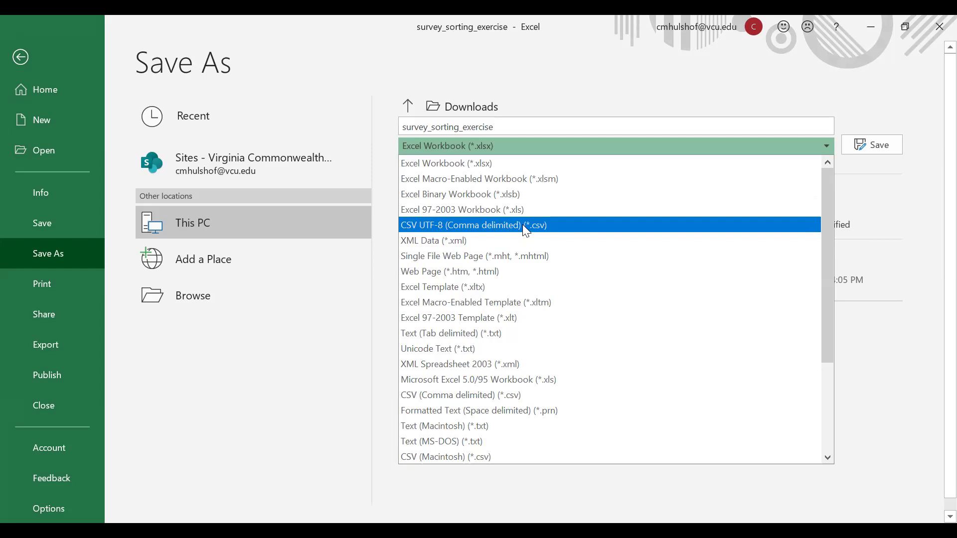
pyautogui.scroll(-3, 521, 237)
pyautogui.scroll(3, 532, 314)
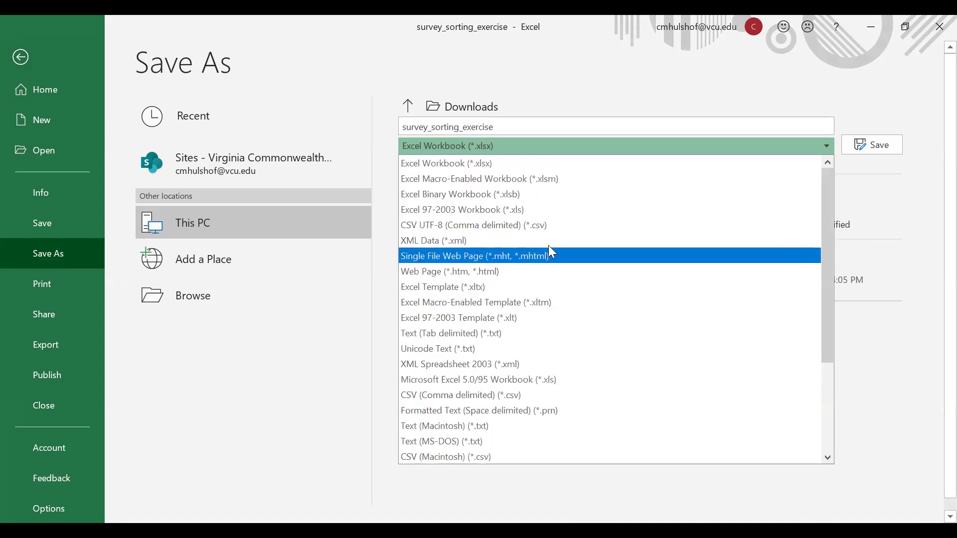
pyautogui.click(481, 395)
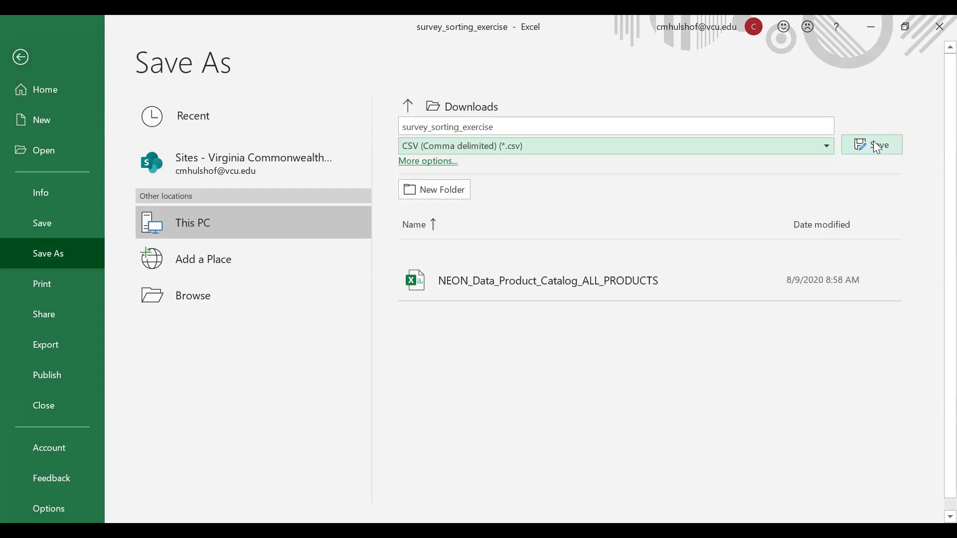
pyautogui.click(877, 146)
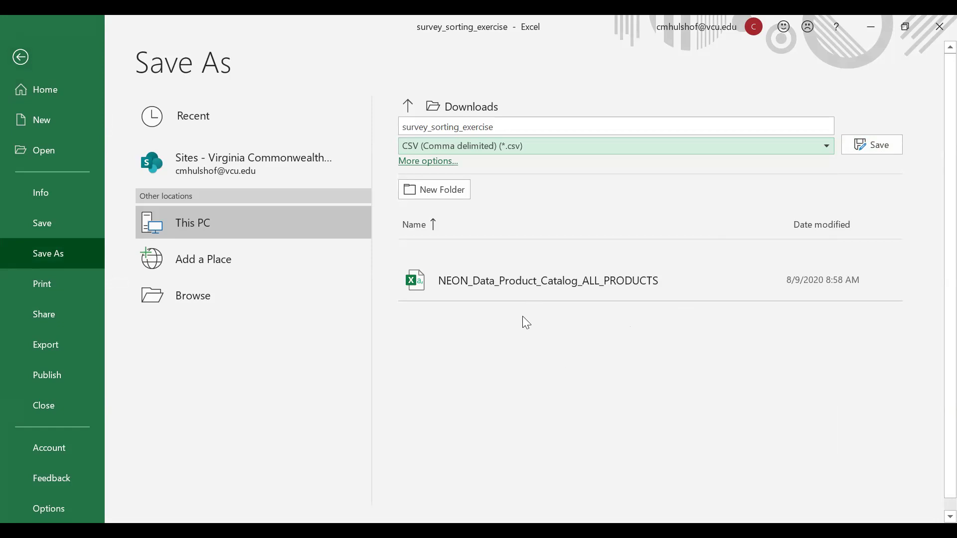
pyautogui.click(535, 301)
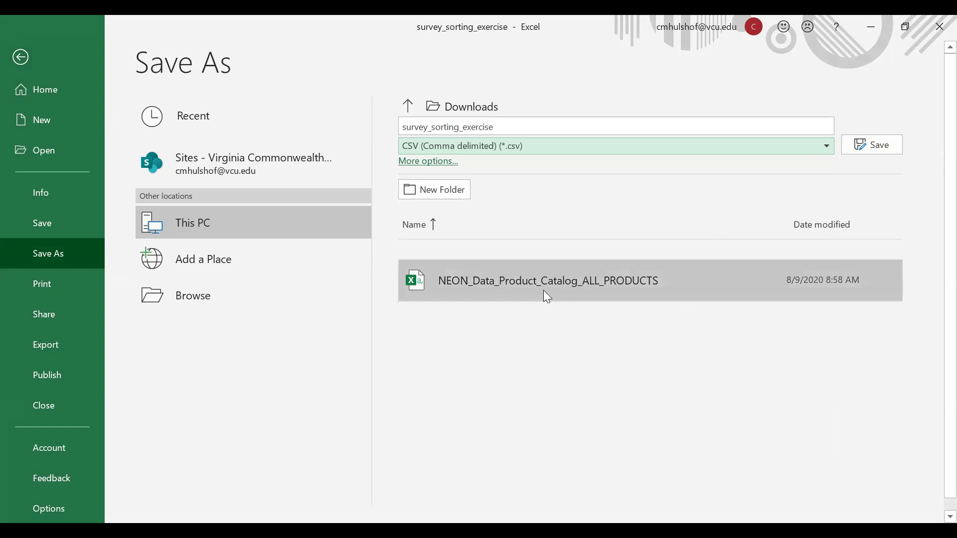